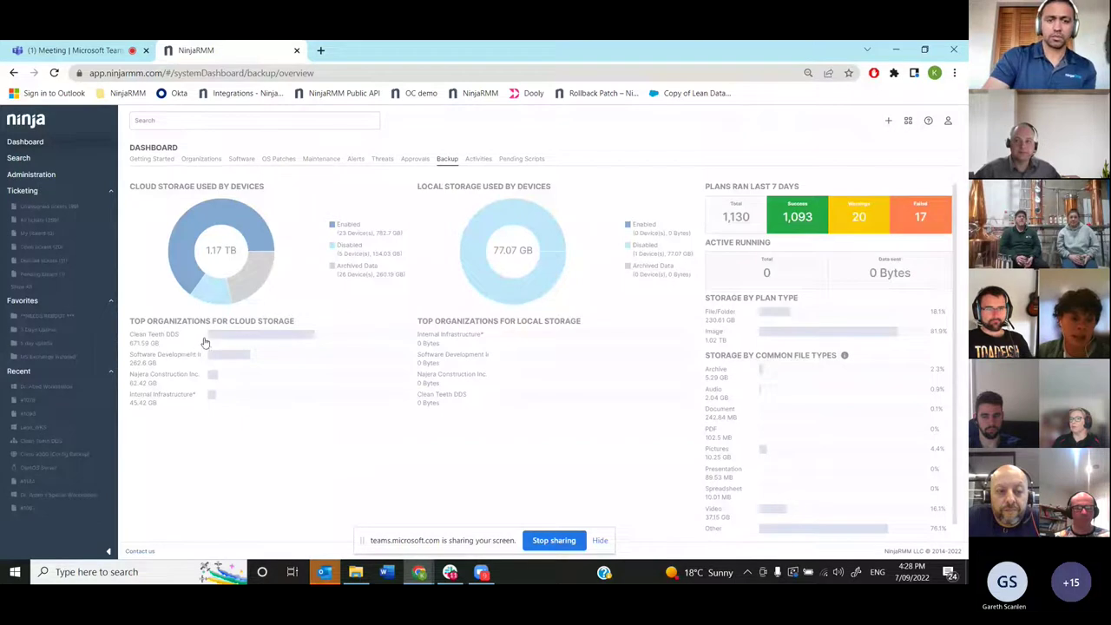
Open the backup overview of the Clean Teeth DDS organization
right_click(175, 336)
key("Escape")
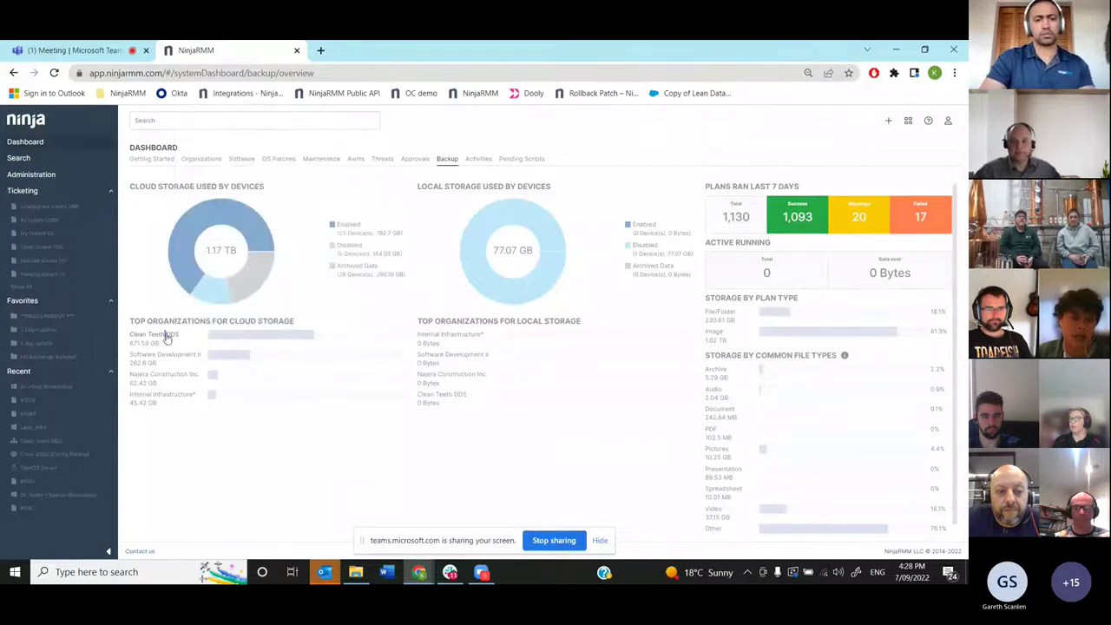
mouse_move(169, 338)
left_click(212, 334)
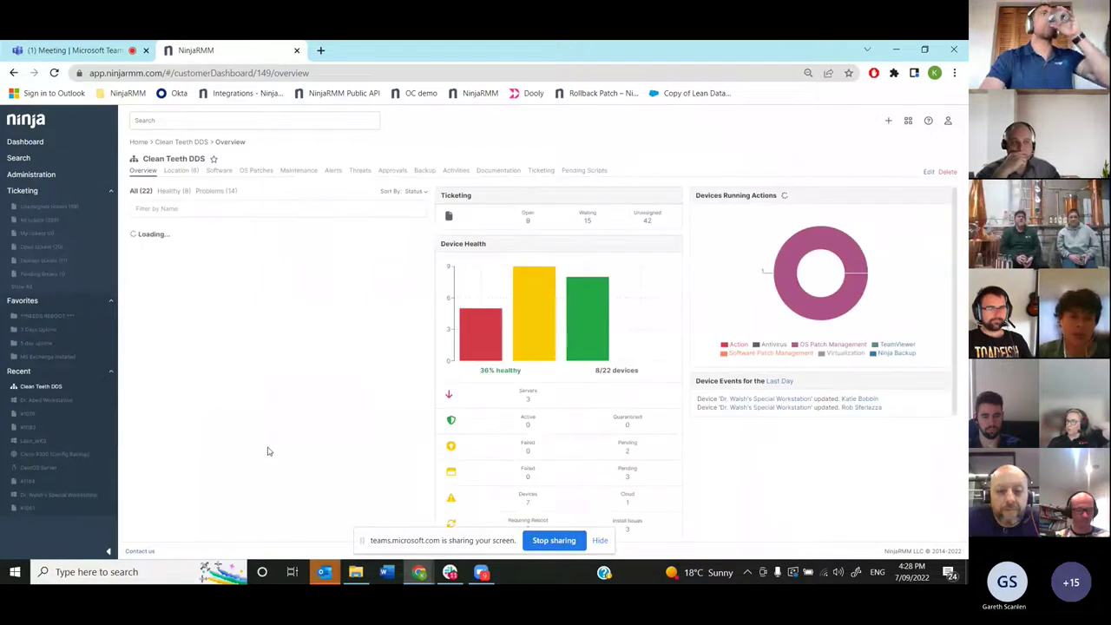
left_click(423, 187)
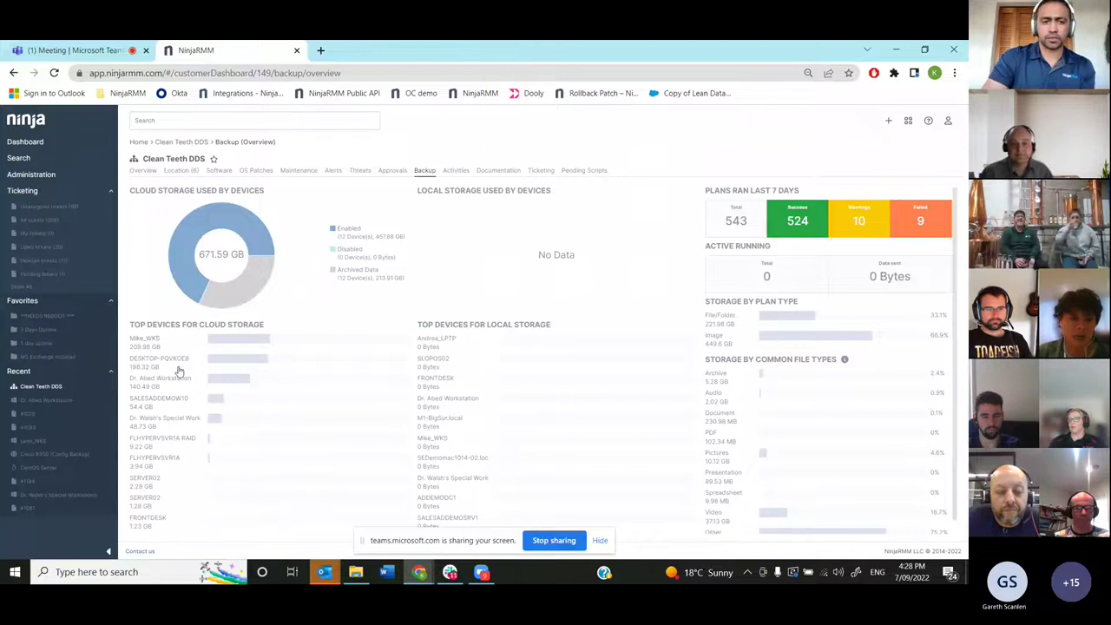
Open the organization's top cloud-storage device and bring up its backup manager
mouse_move(156, 343)
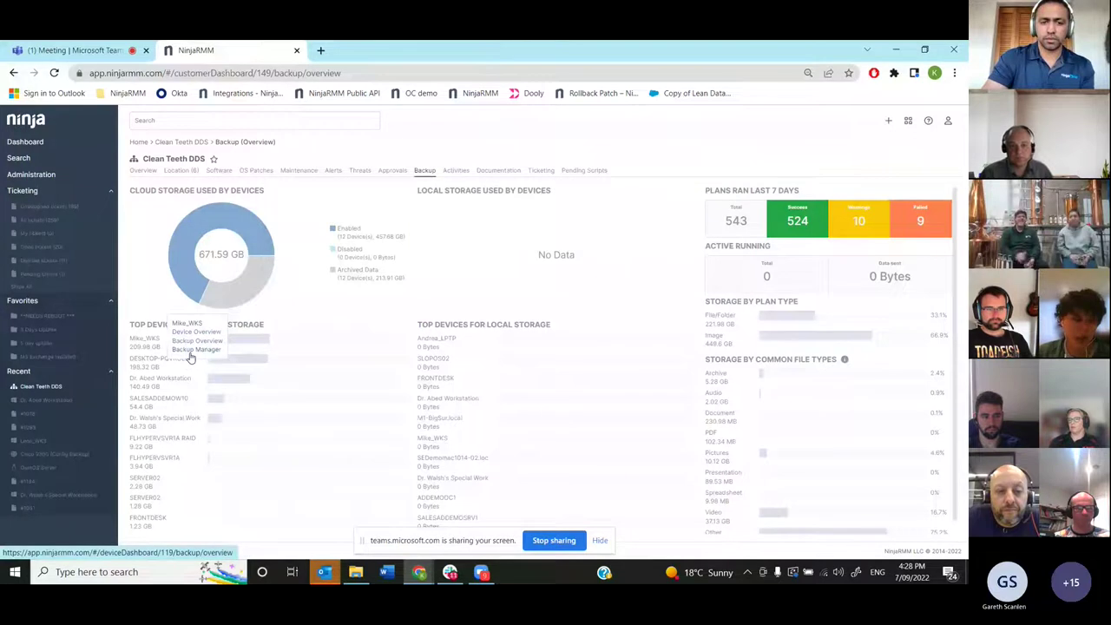
left_click(192, 333)
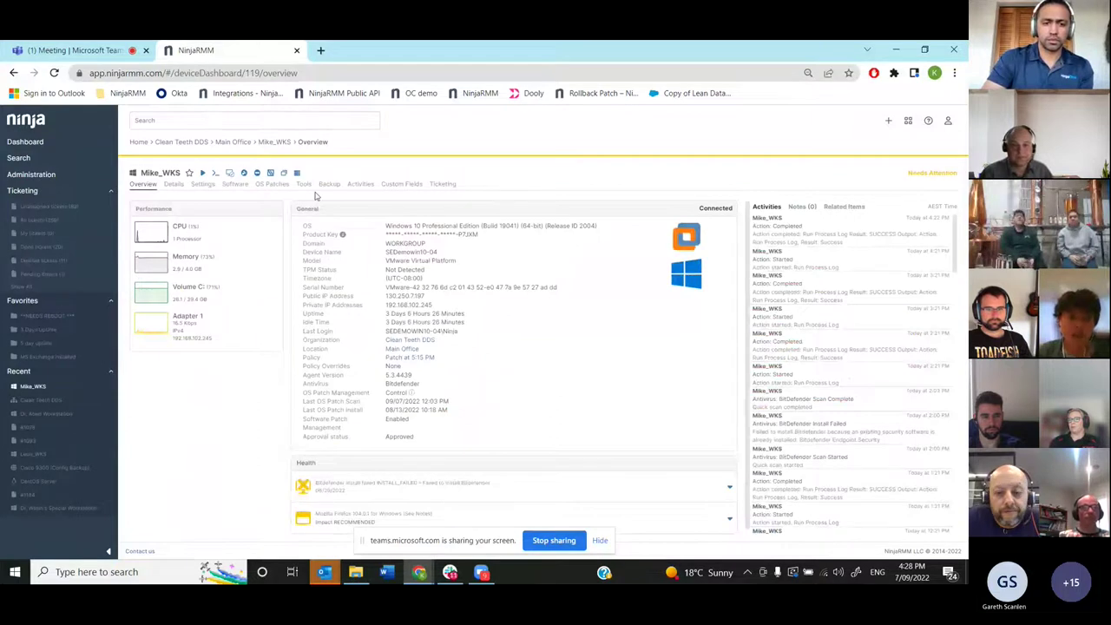
mouse_move(323, 196)
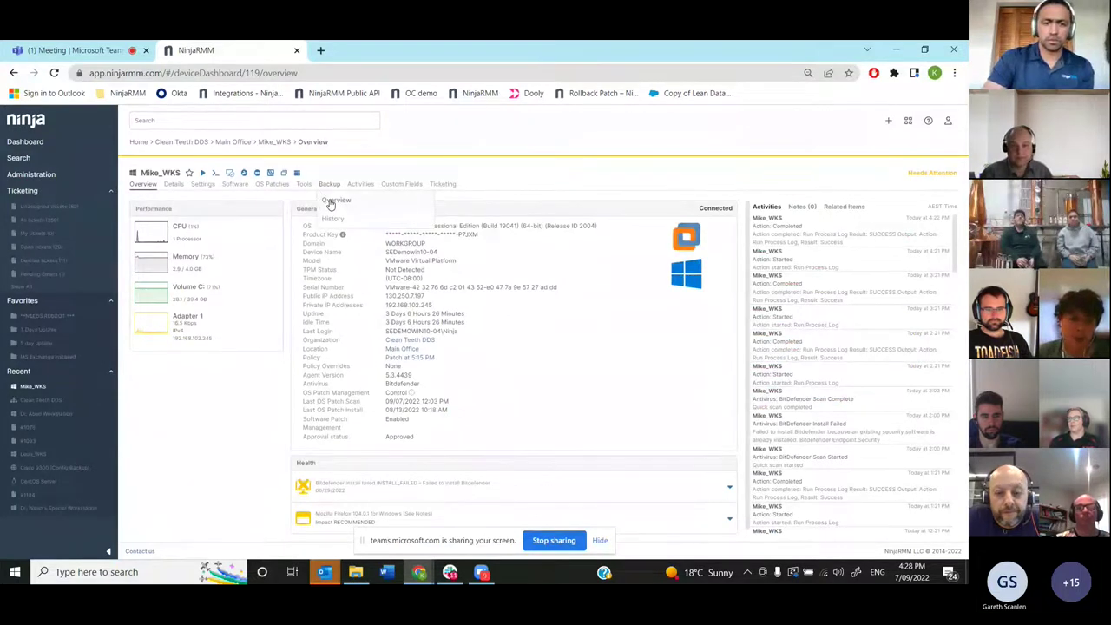
left_click(331, 202)
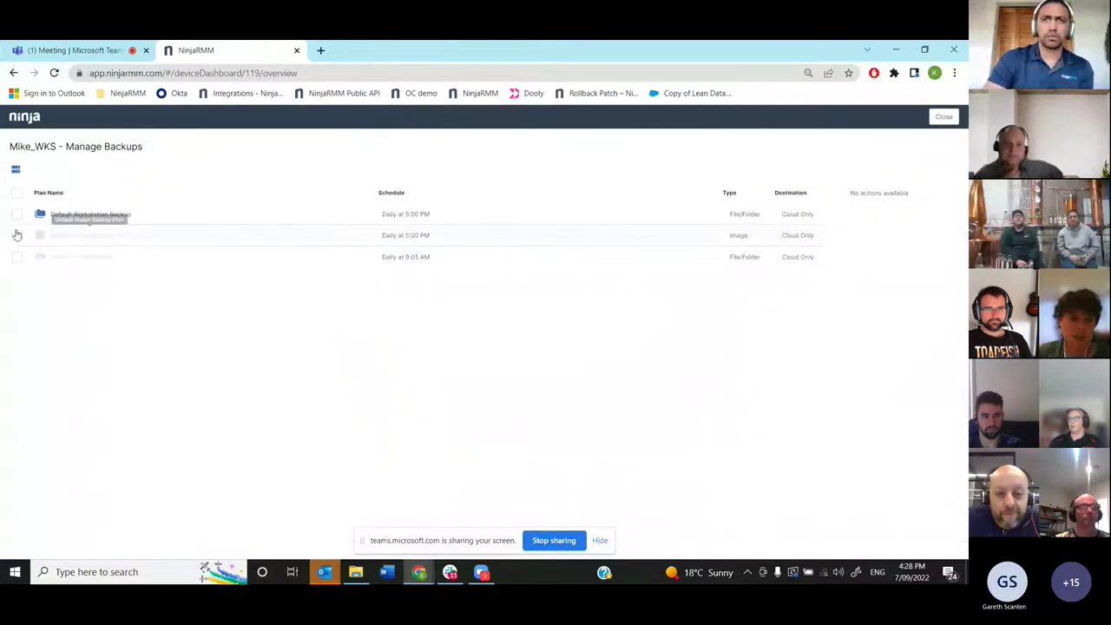
Select the ProgramData folder in the Default Workstation Backup plan to view its available actions, and close the backup manager
left_click(62, 216)
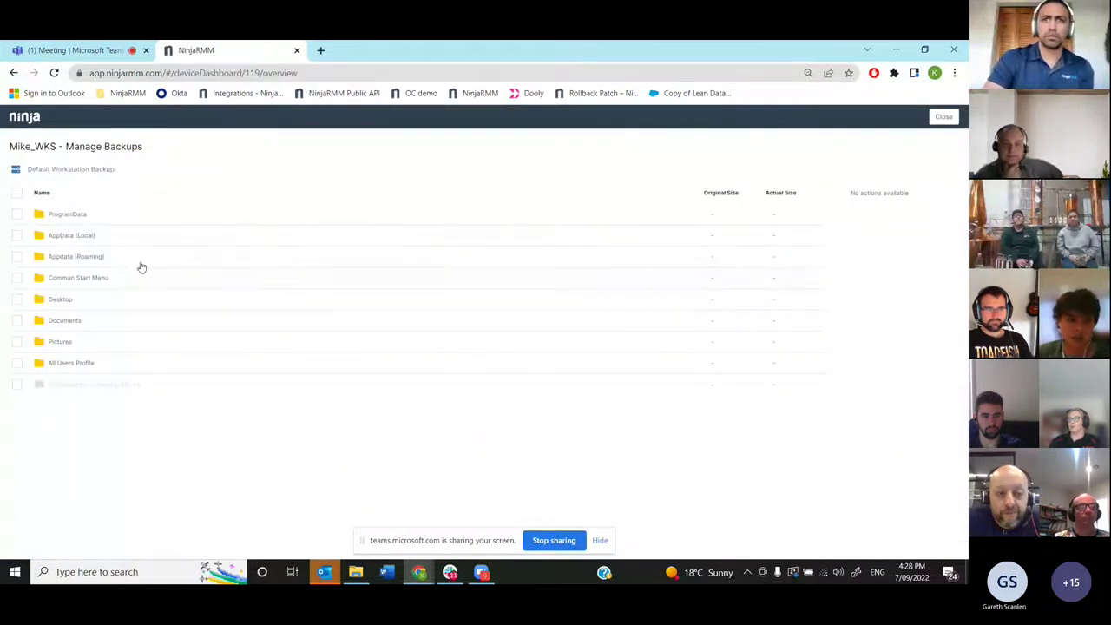
left_click(16, 217)
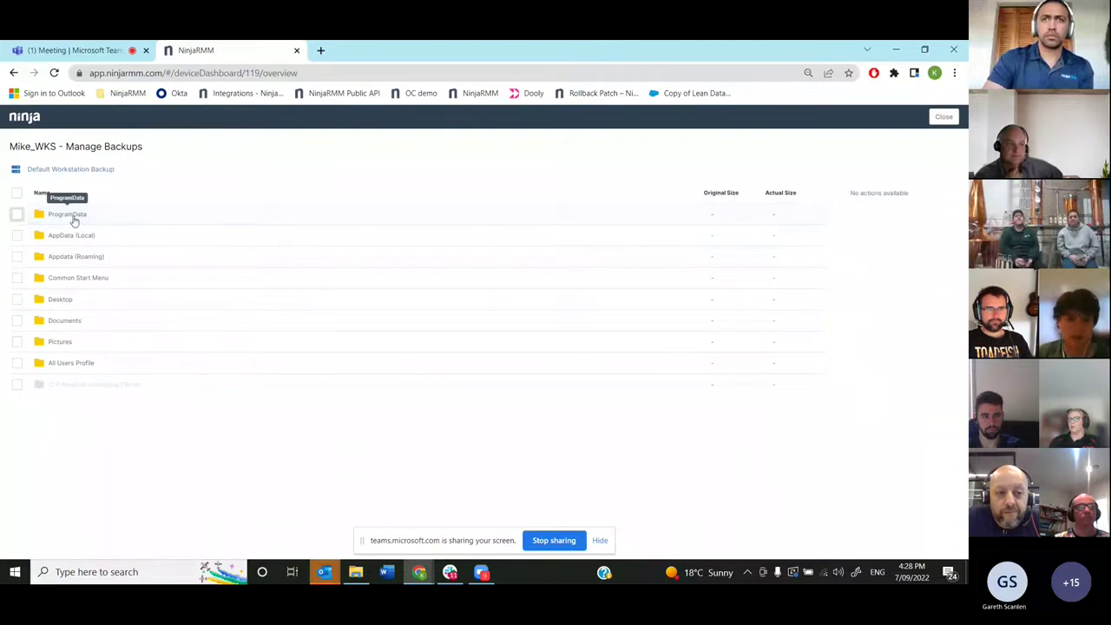
left_click(21, 218)
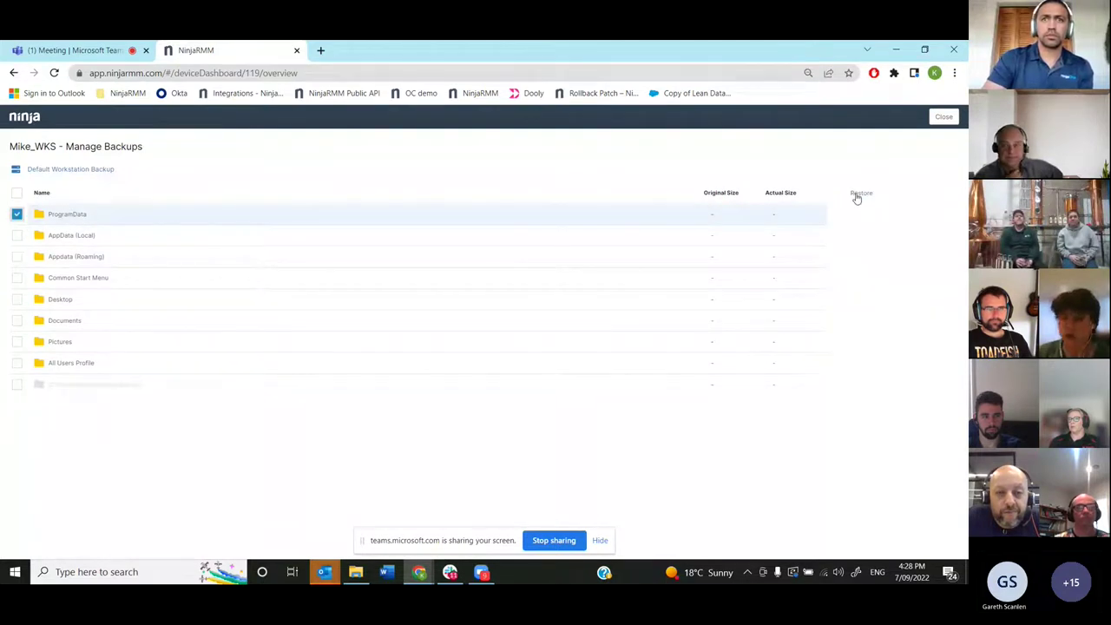
left_click(942, 118)
left_click(297, 173)
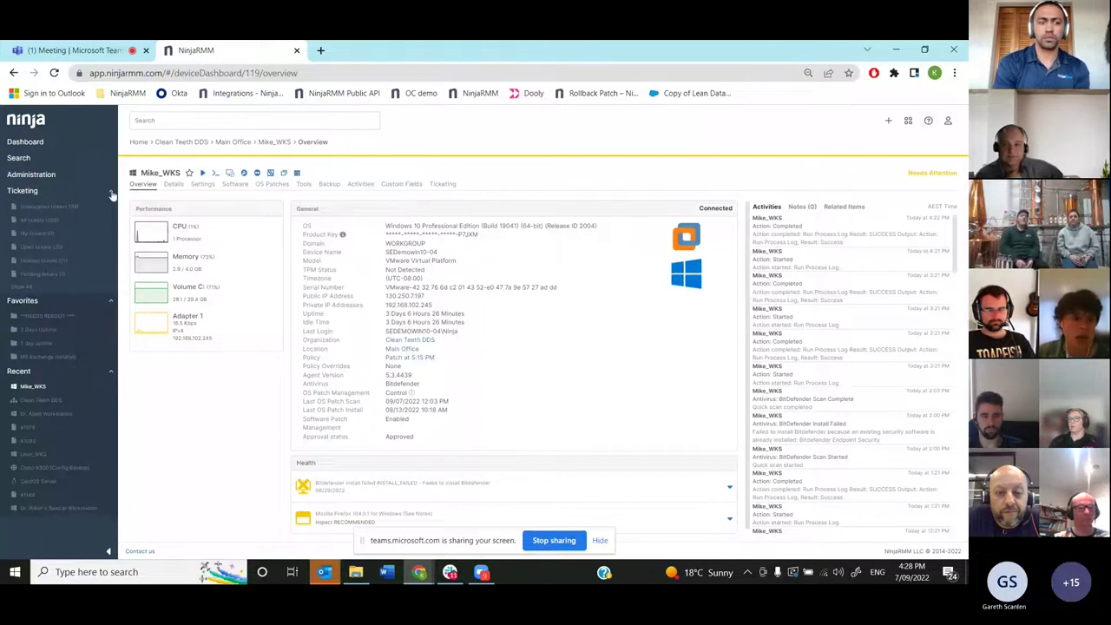
Open the Windows Workstations agent policy for editing and show its backup plans
left_click(31, 174)
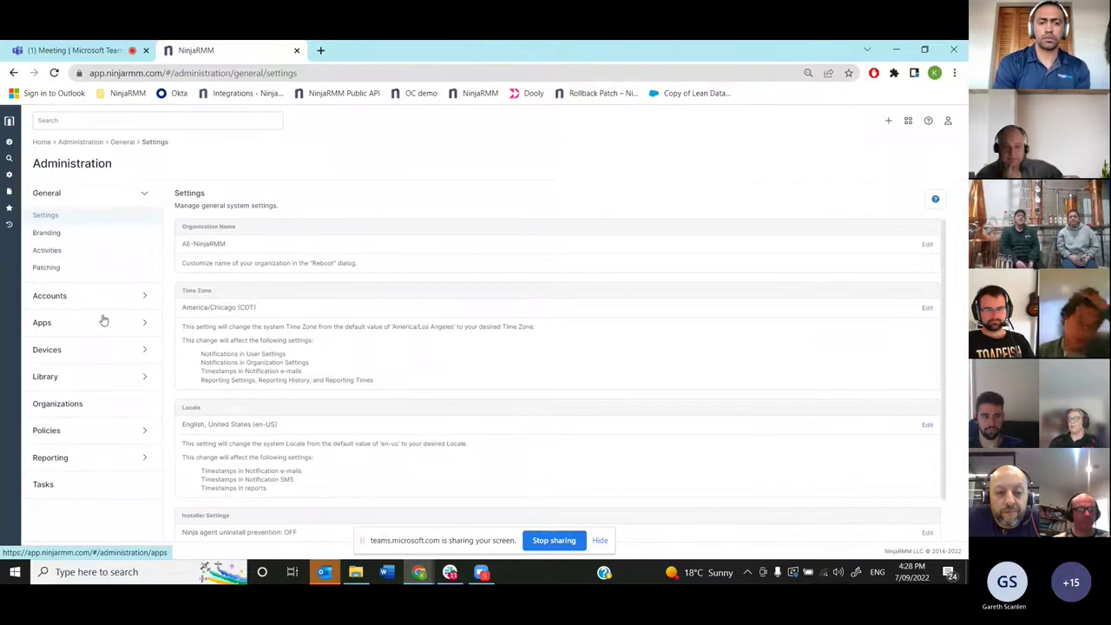
left_click(103, 321)
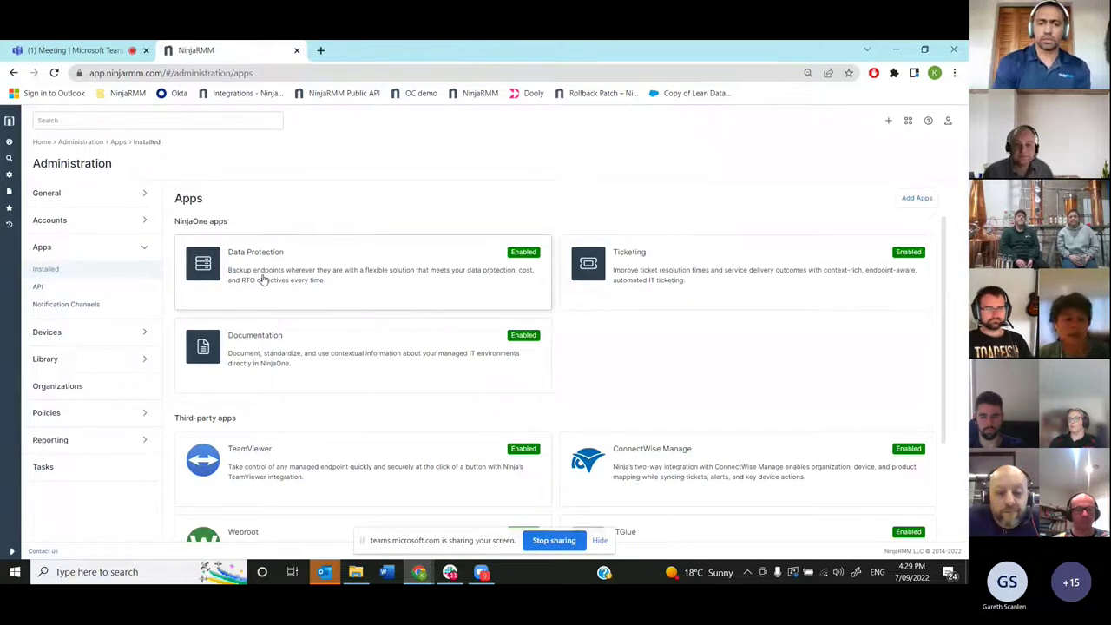
left_click(78, 413)
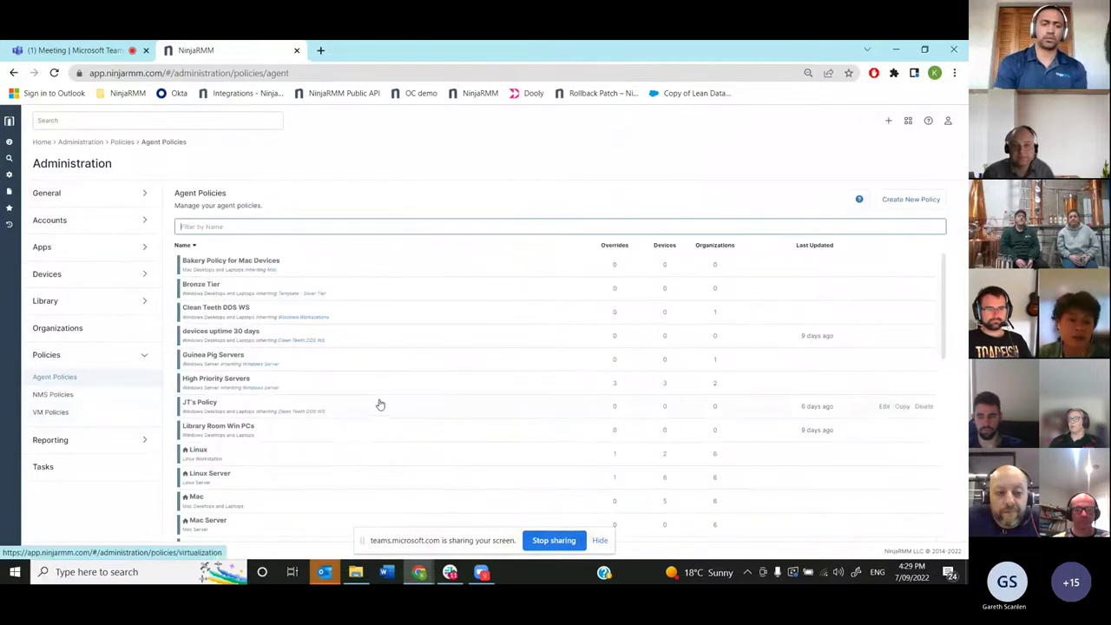
scroll(344, 399, "down", 5)
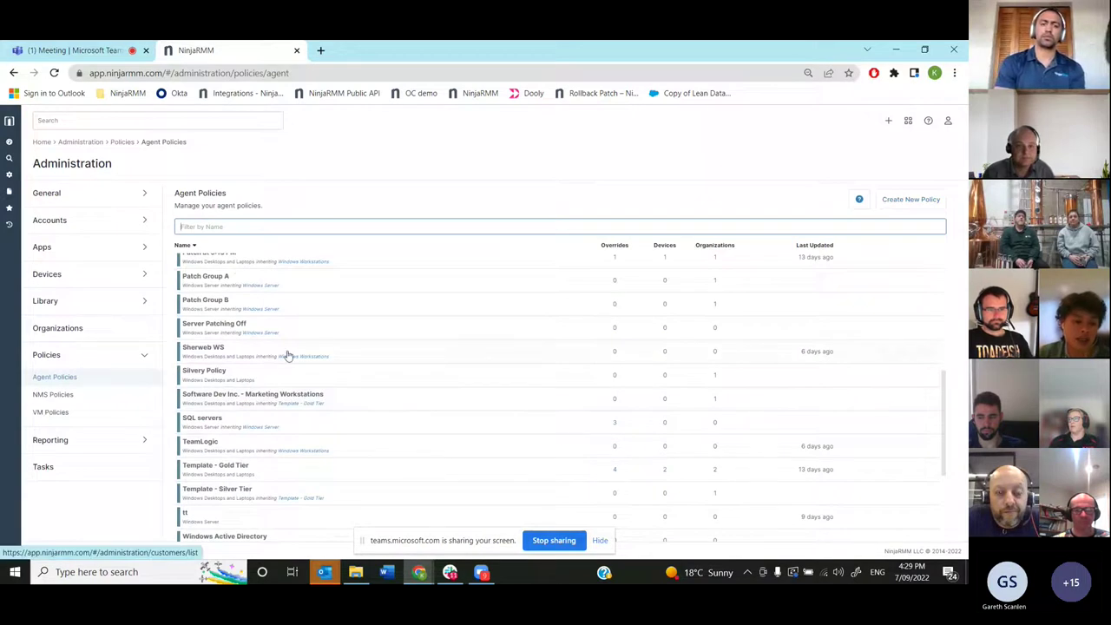
scroll(288, 355, "down", 2)
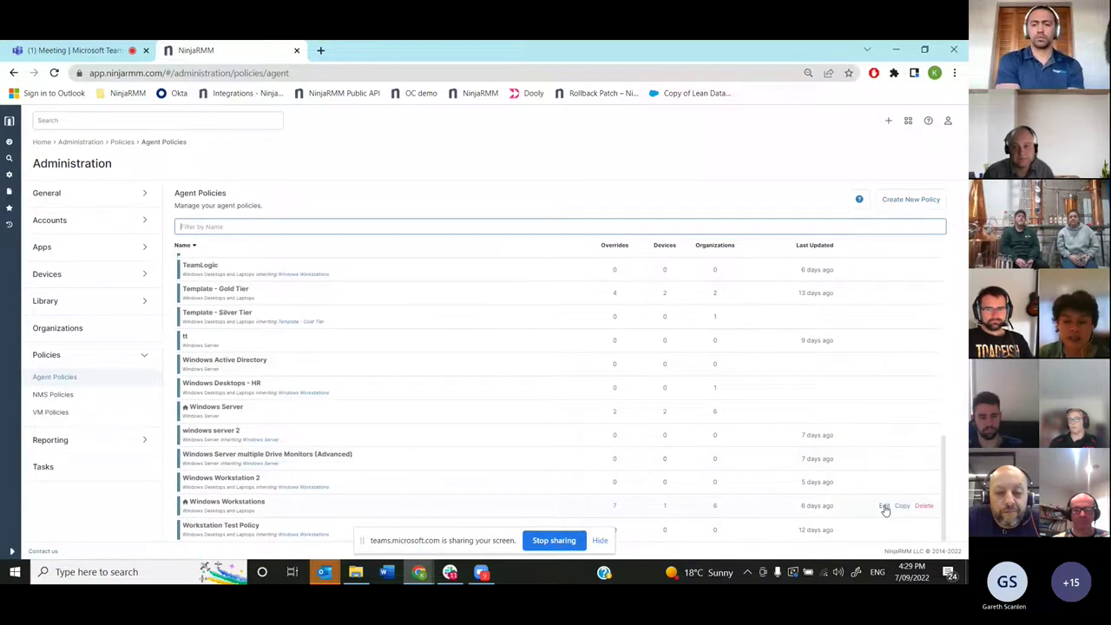
left_click(884, 507)
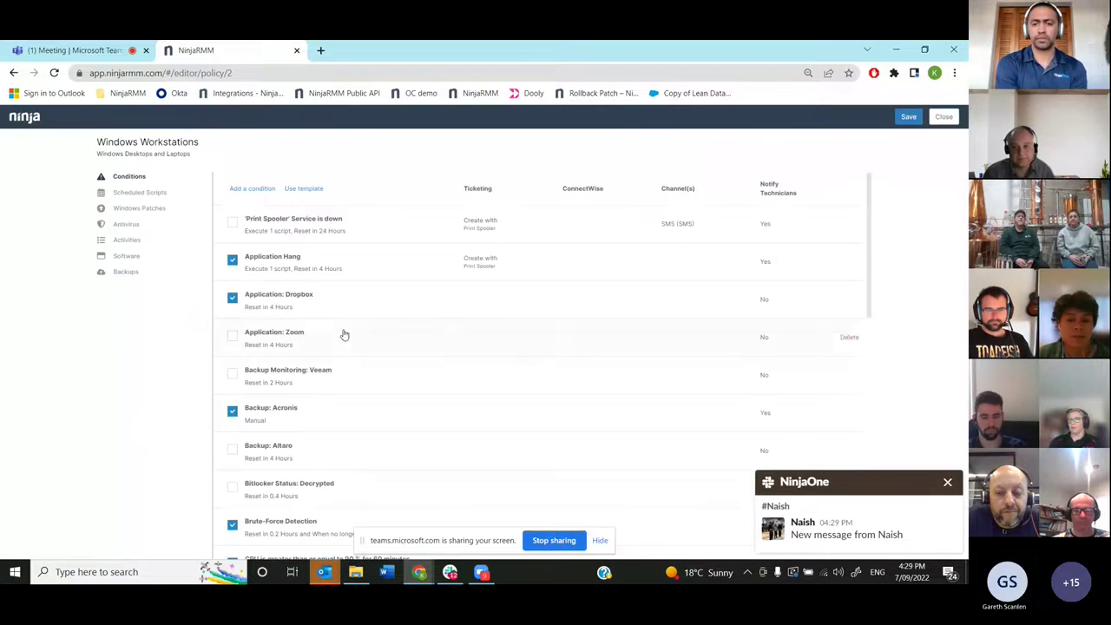
left_click(126, 272)
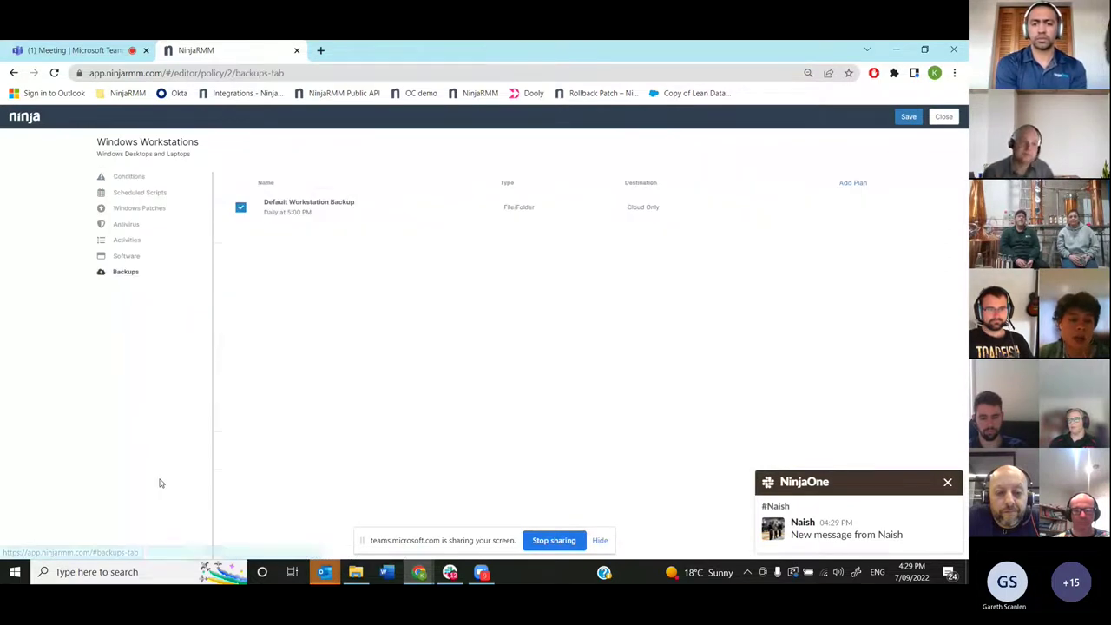
Start a new File/Folder backup plan and review its schedule, revision and backup destination options
left_click(853, 184)
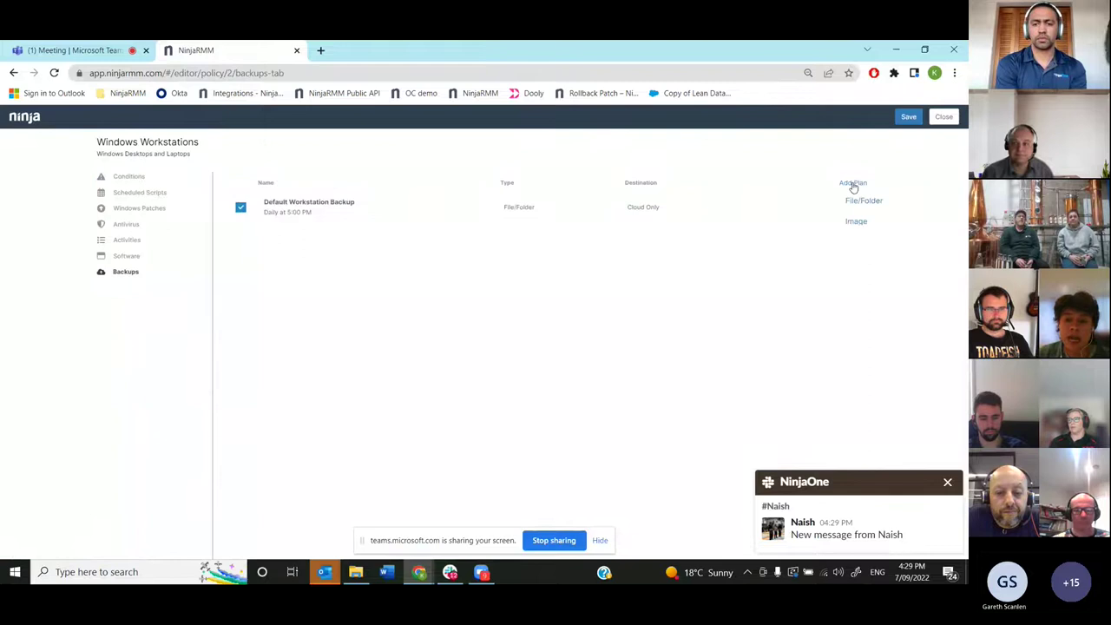
left_click(894, 208)
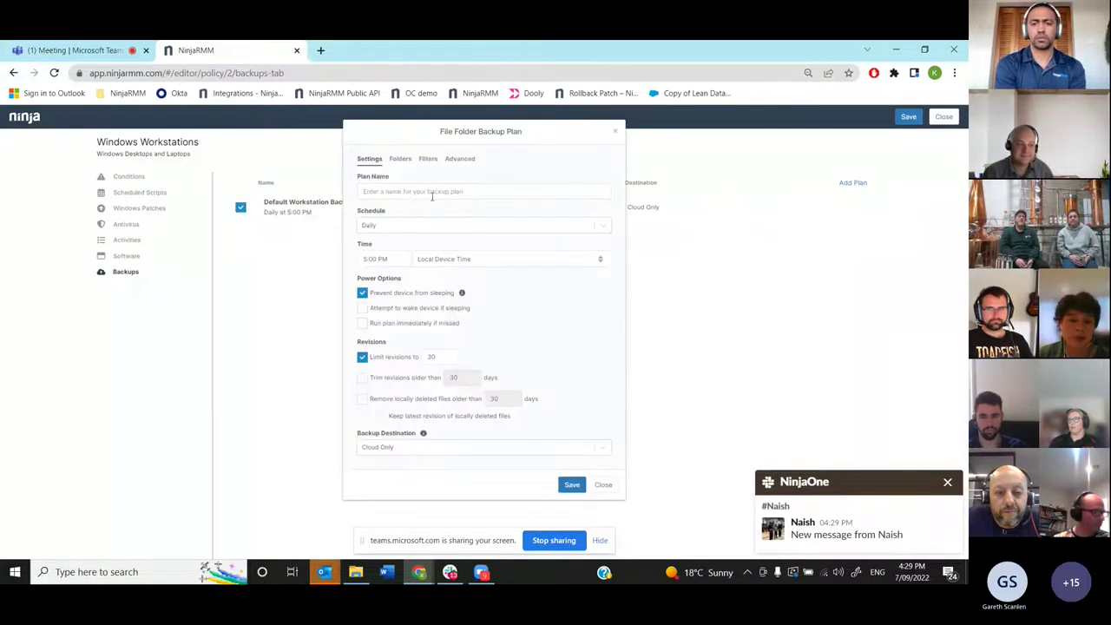
left_click_drag(364, 190, 370, 212)
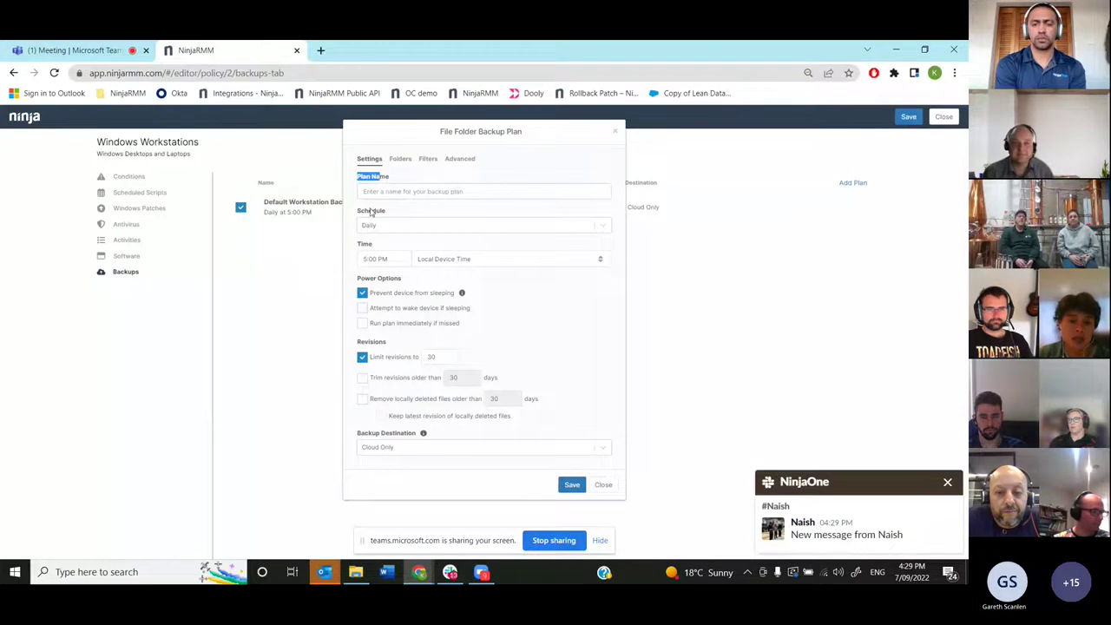
left_click(385, 225)
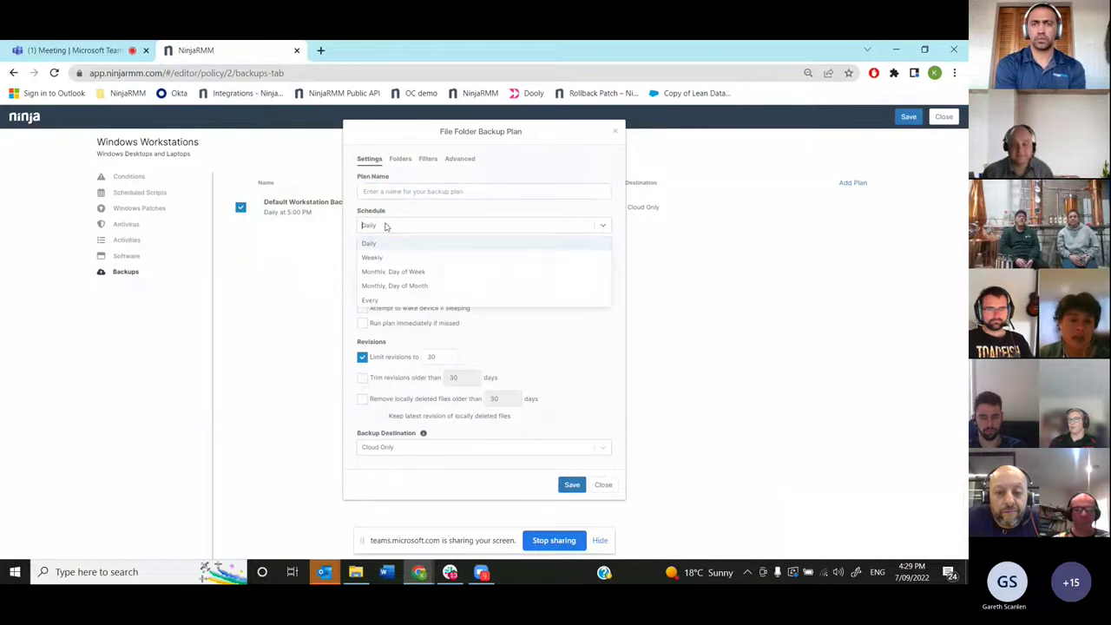
left_click(544, 339)
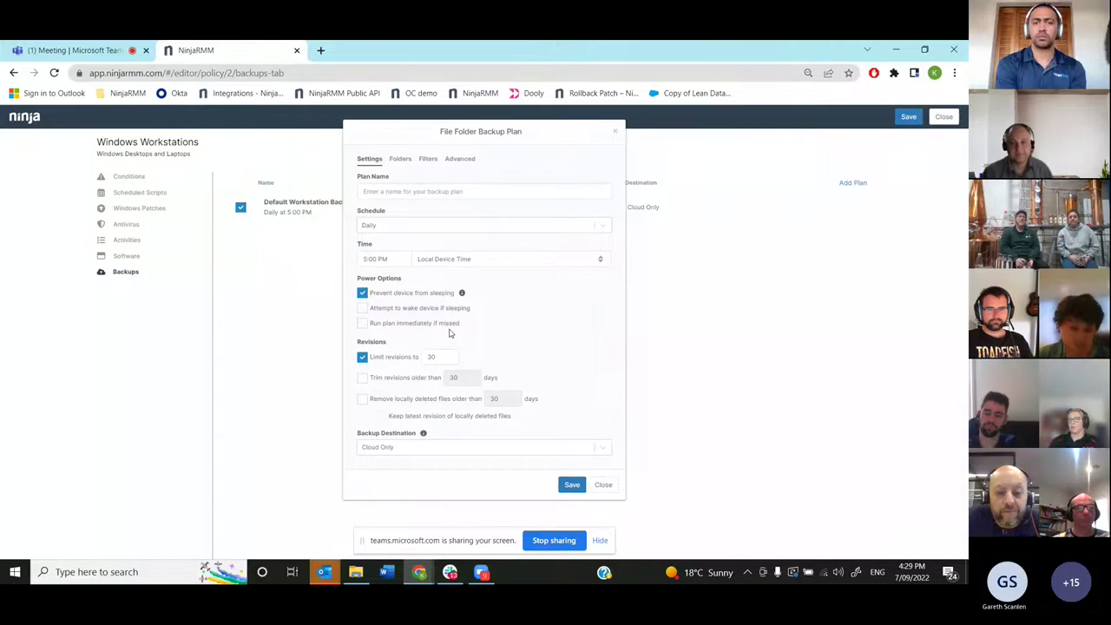
double_click(371, 341)
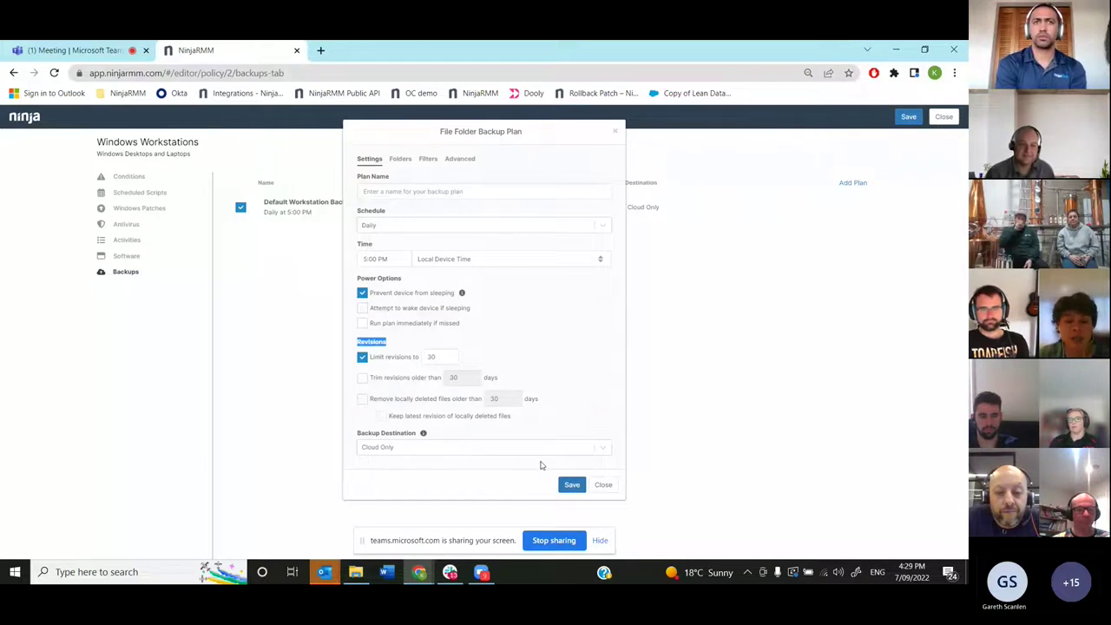
left_click(597, 448)
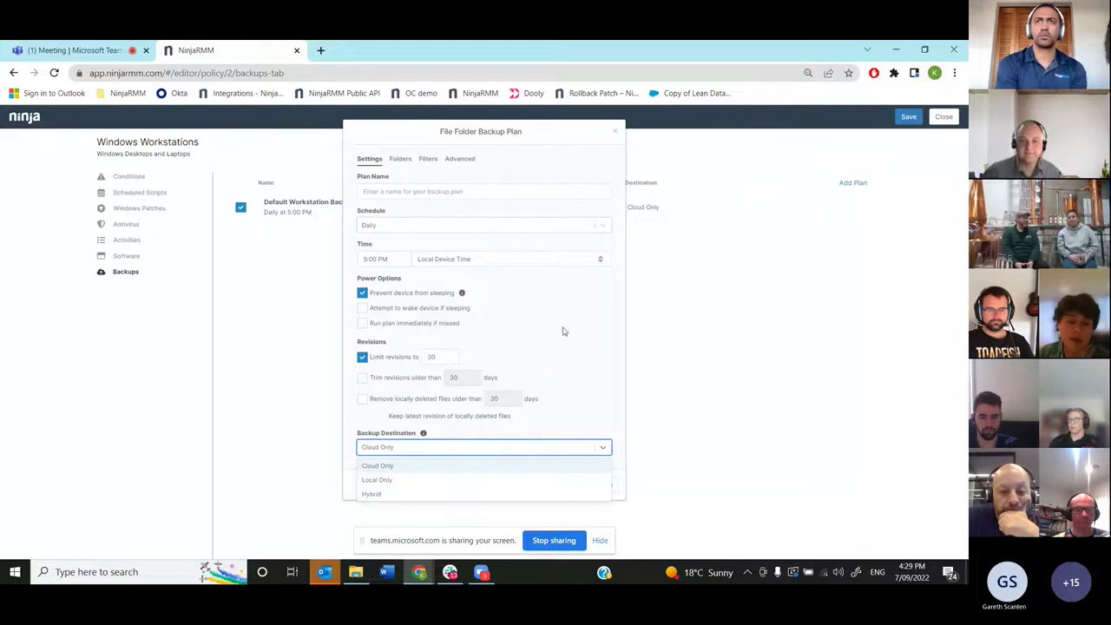
Review the file/folder plan's folder, filter and advanced exclusion settings, and close the plan without saving
left_click(399, 159)
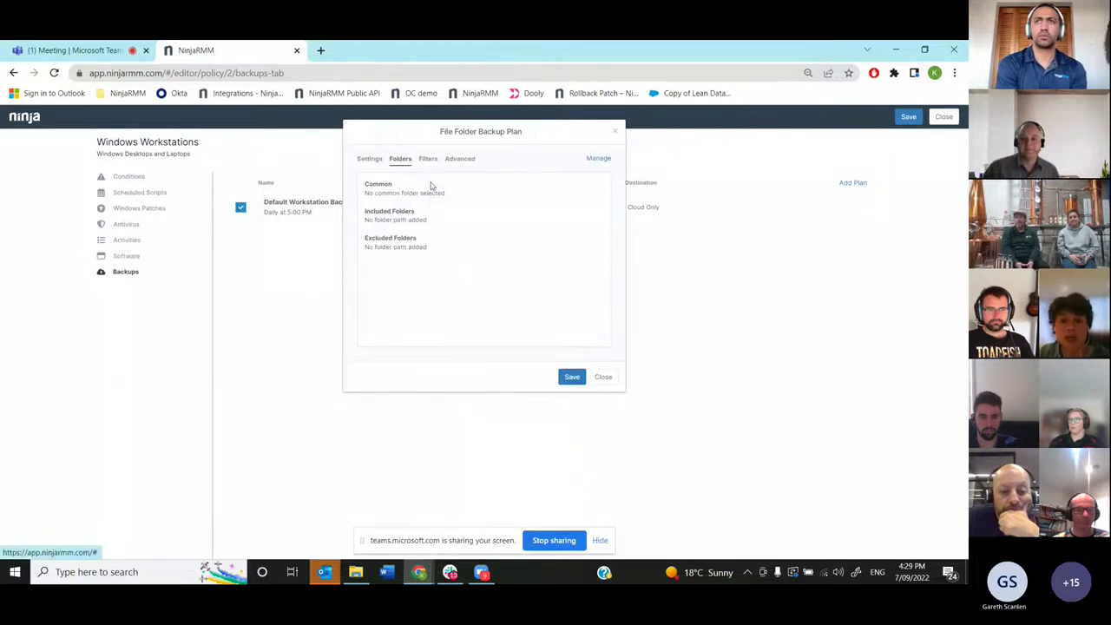
left_click(428, 160)
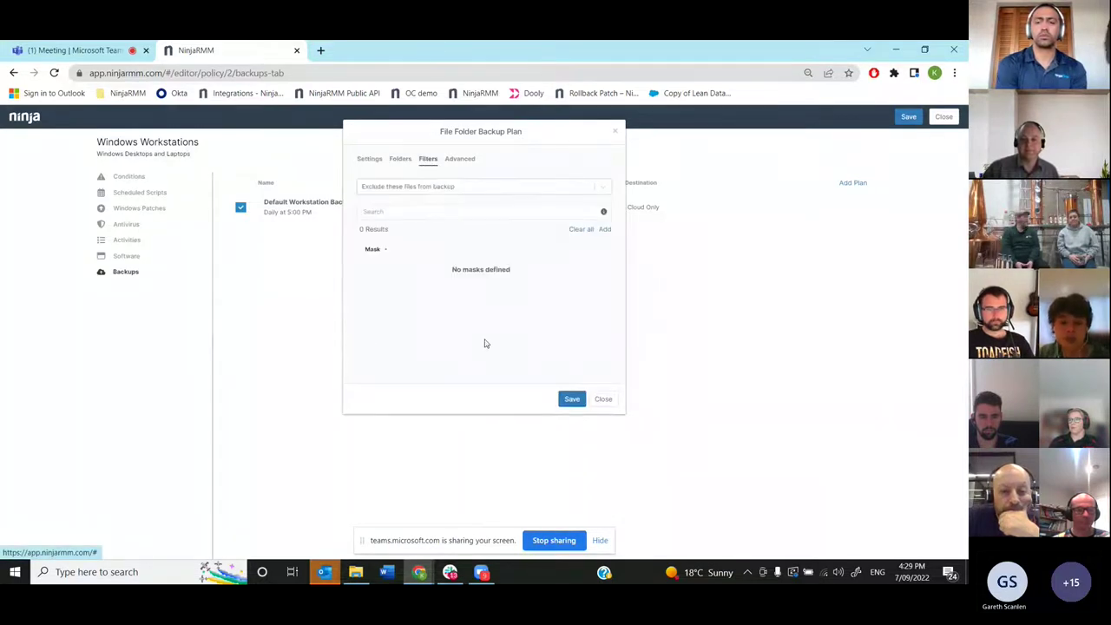
left_click(459, 160)
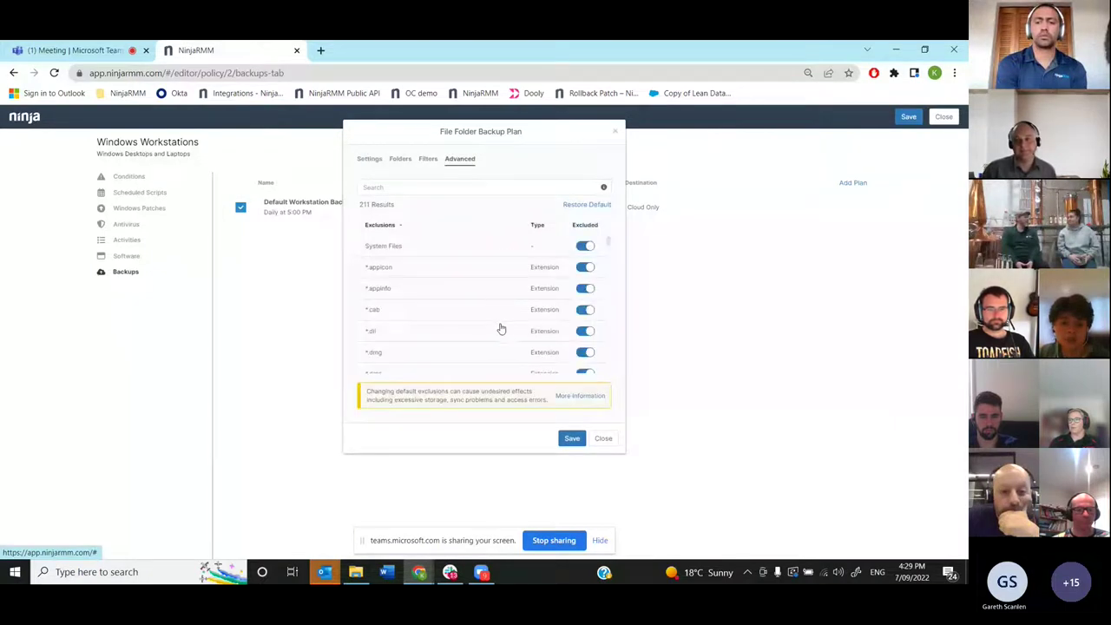
left_click(602, 438)
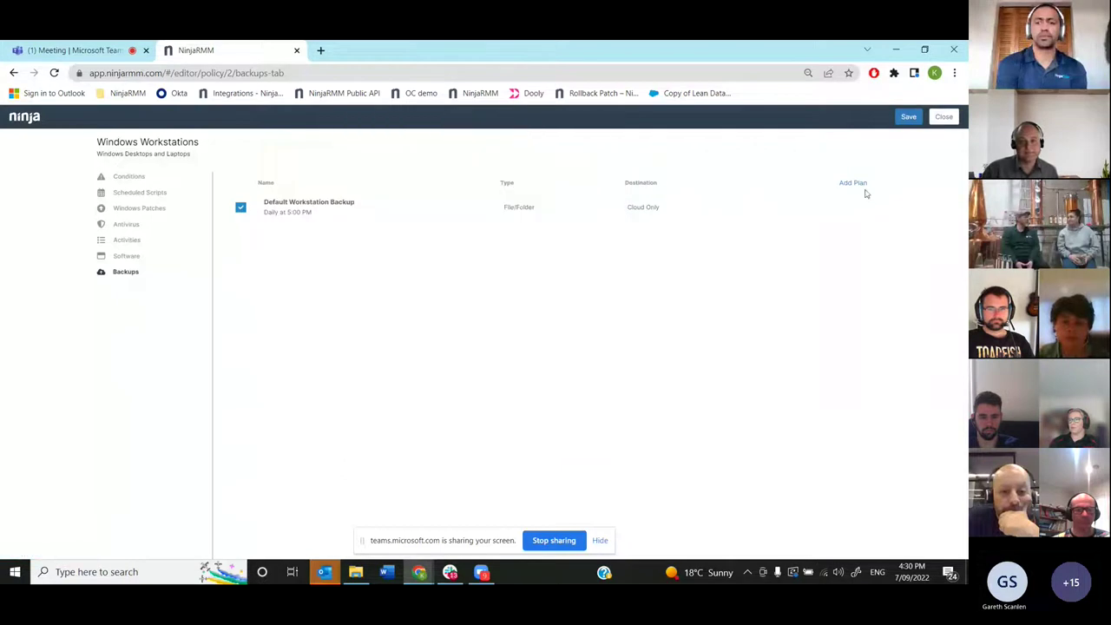
Start a new Image backup plan in the policy and set its partitions to Custom
left_click(855, 185)
left_click(856, 221)
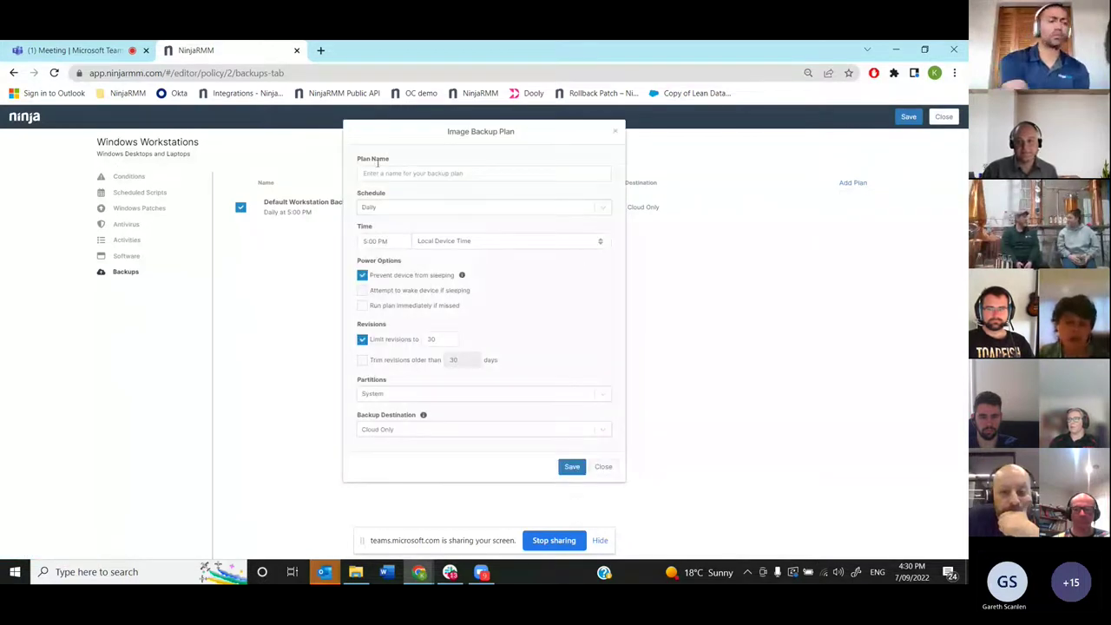
double_click(390, 379)
left_click(393, 393)
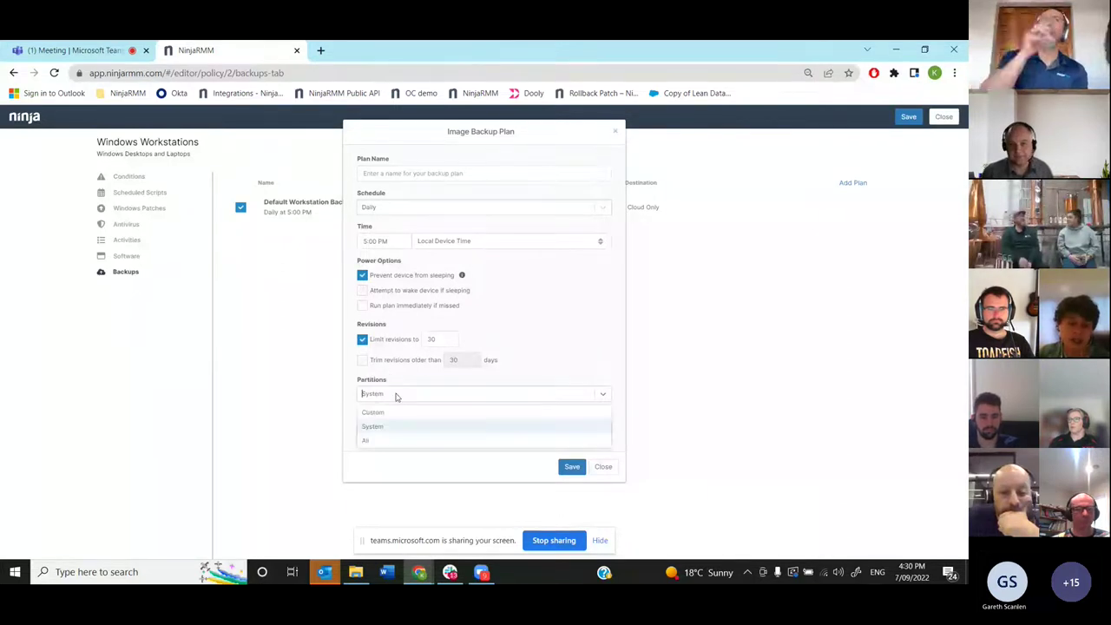
left_click(382, 413)
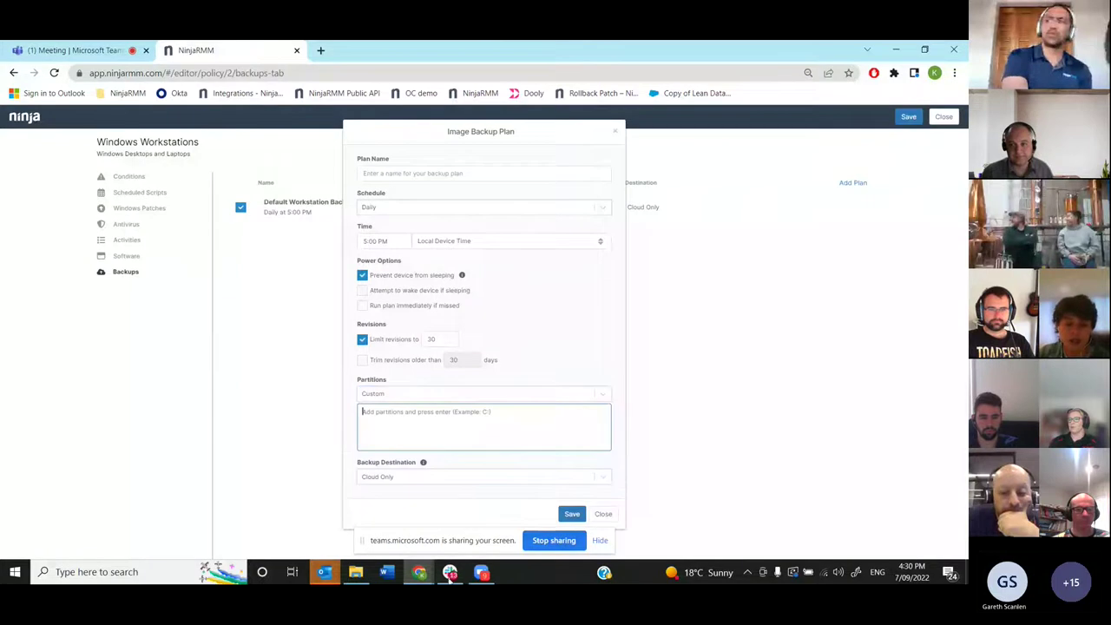
Examine the revision options of the image backup plan
mouse_move(464, 579)
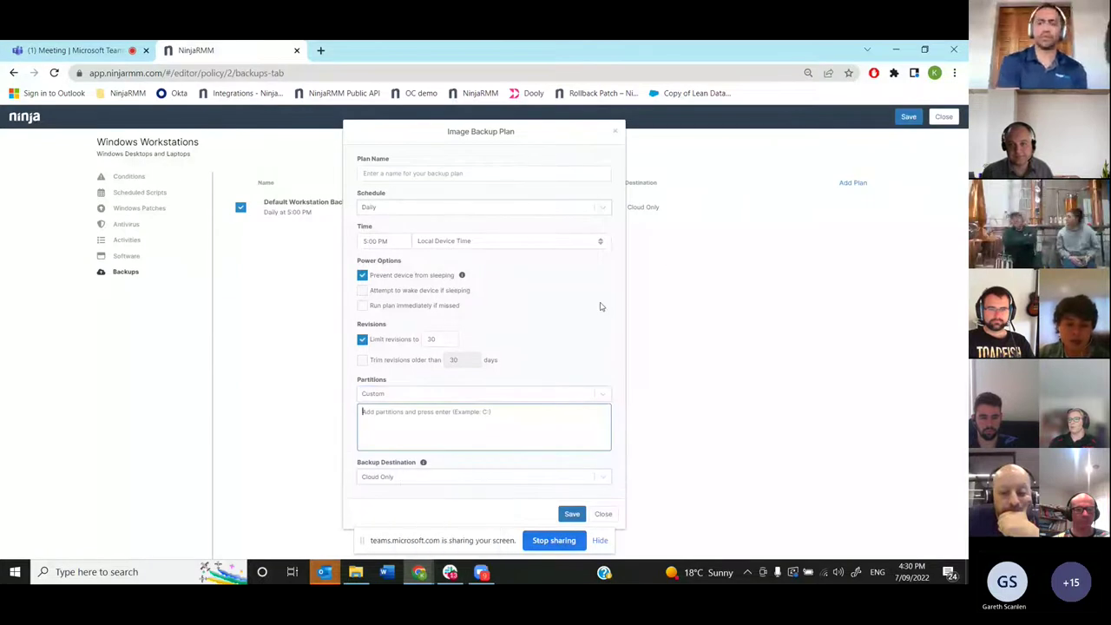
left_click_drag(512, 359, 364, 324)
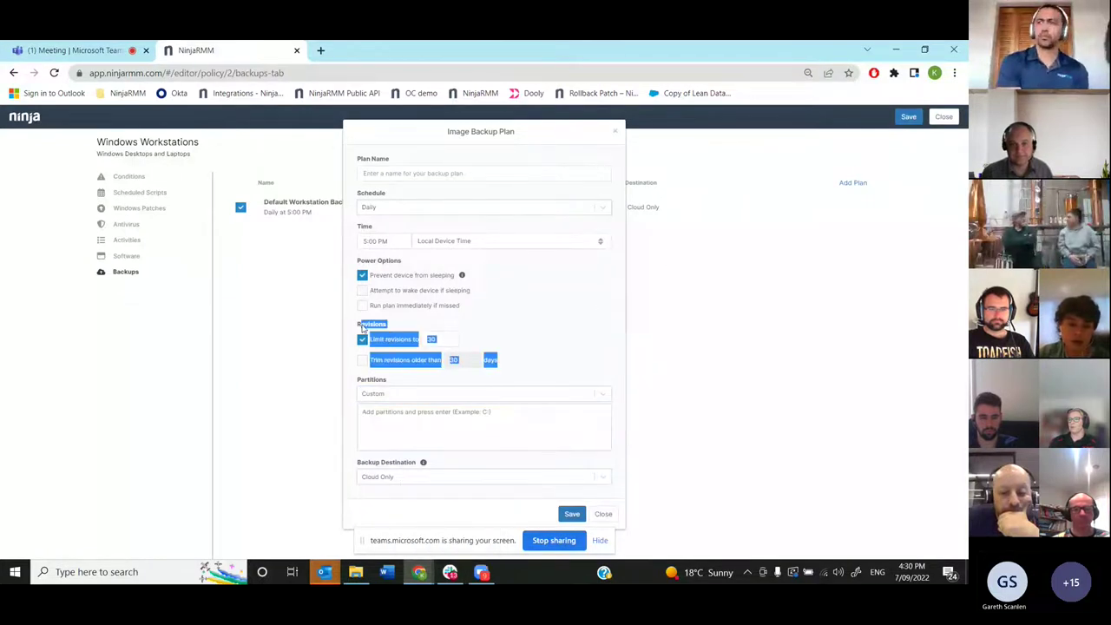
left_click(536, 311)
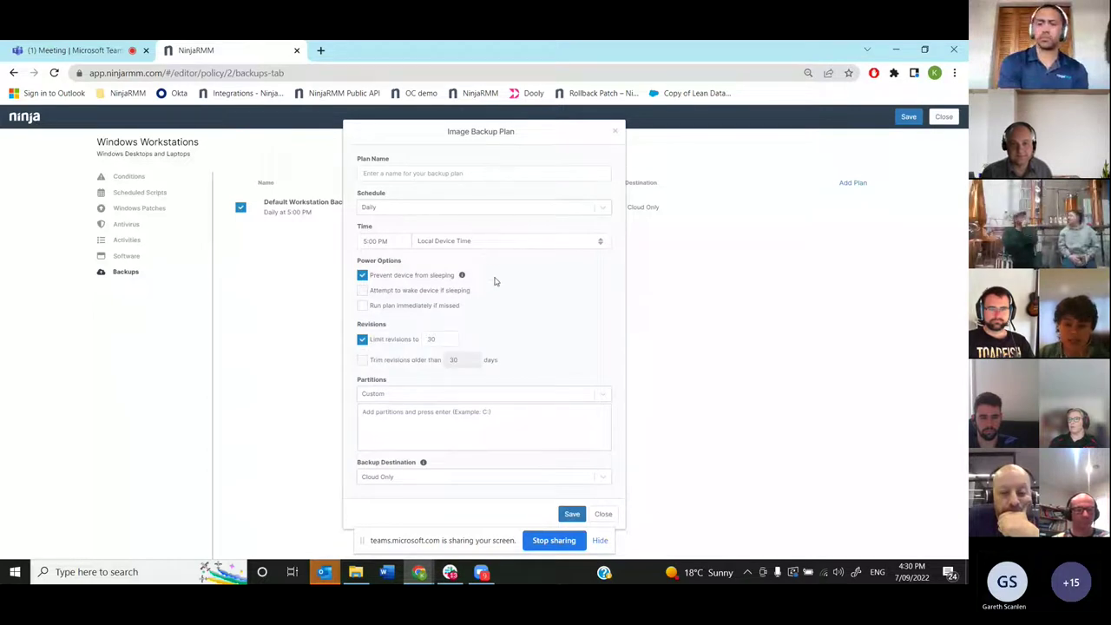
Close the image backup plan and the policy without saving, and open the Clean Teeth DDS organization for editing
left_click(603, 515)
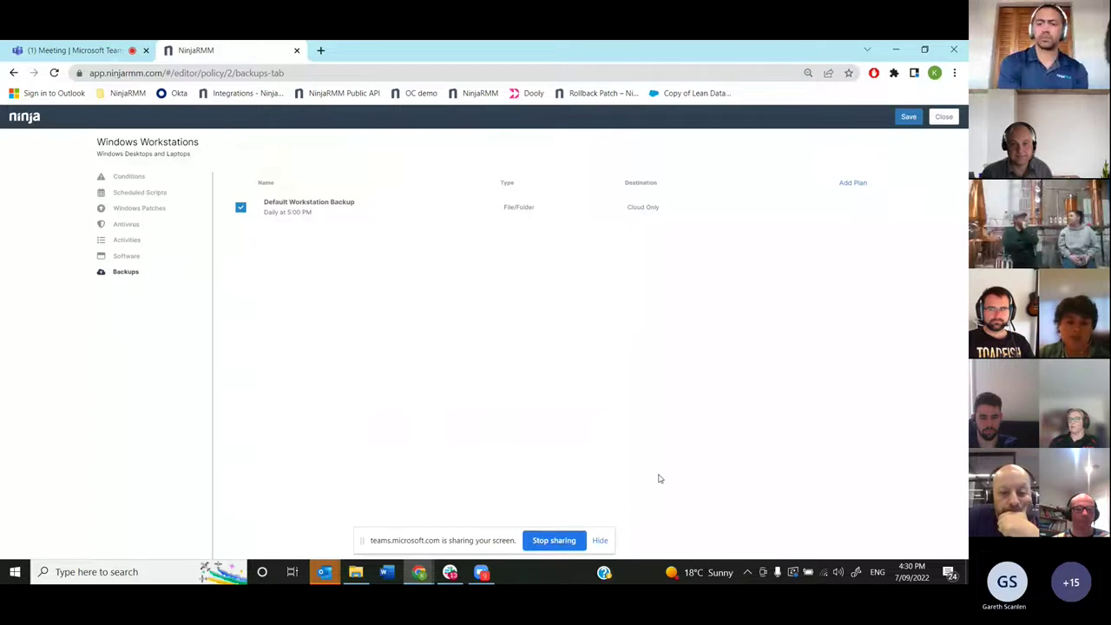
left_click(943, 118)
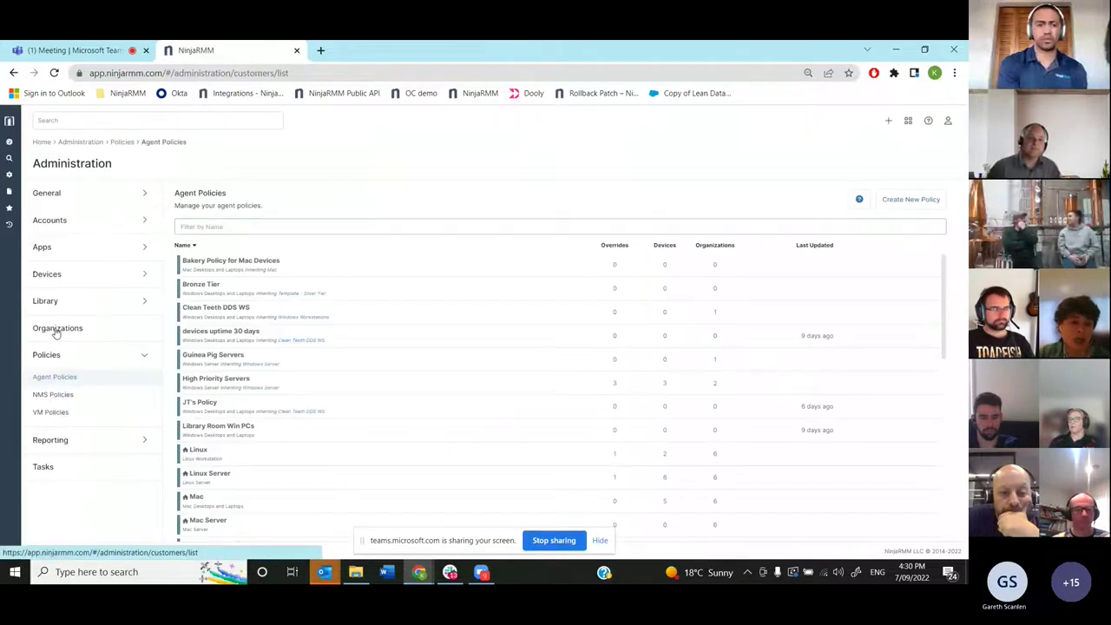
left_click(55, 330)
left_click(214, 290)
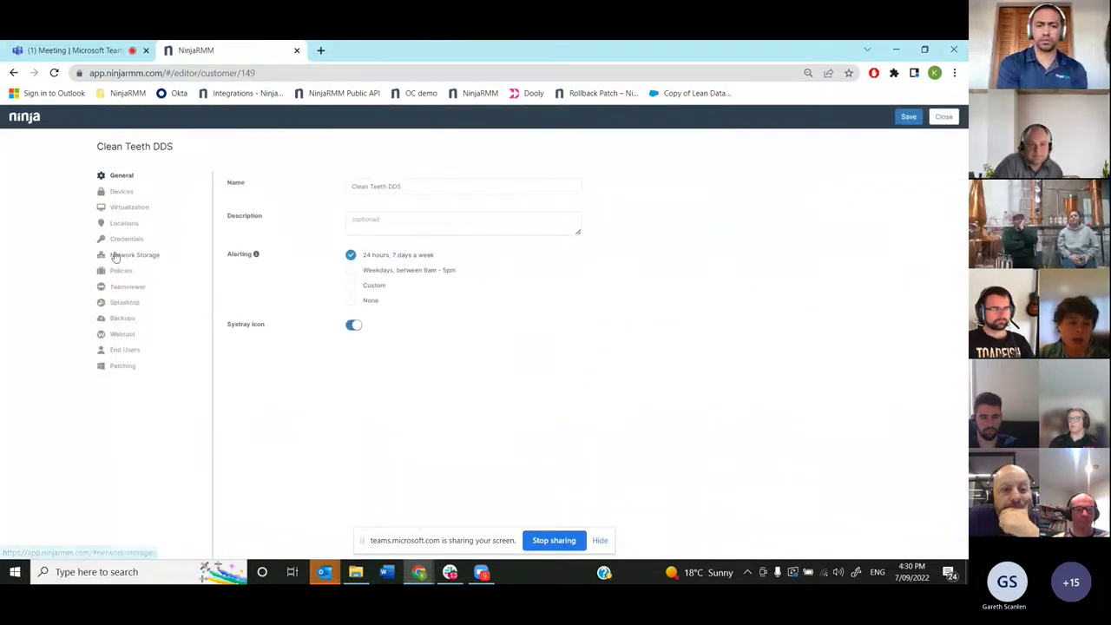
Review the organization's existing network storage entry, try the default network storage option, and close the entry without saving
left_click(113, 254)
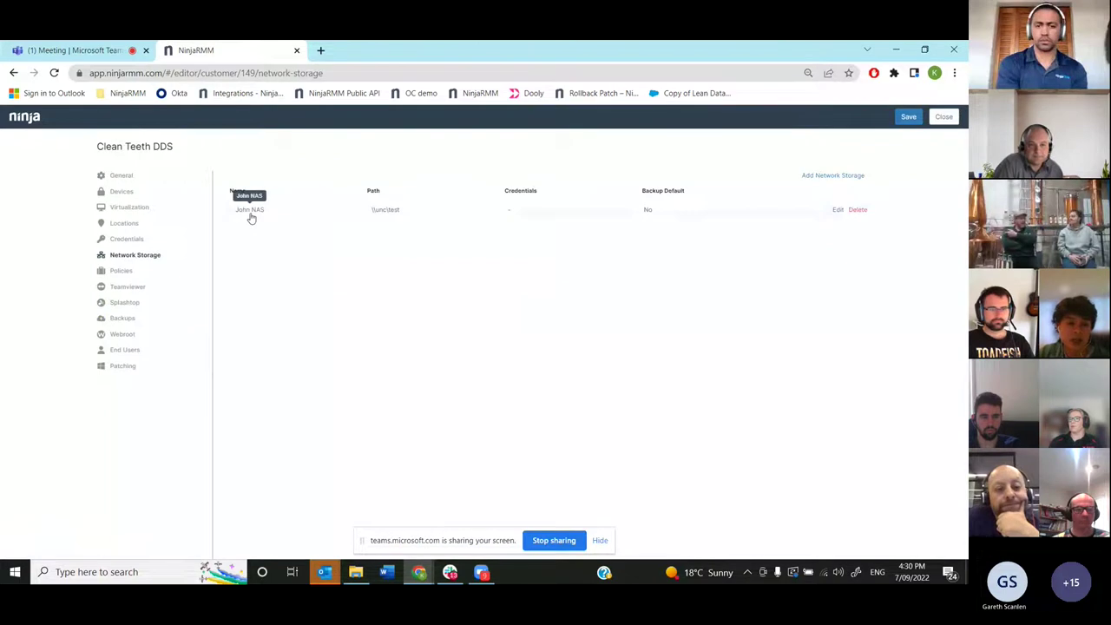
left_click(319, 211)
left_click(361, 274)
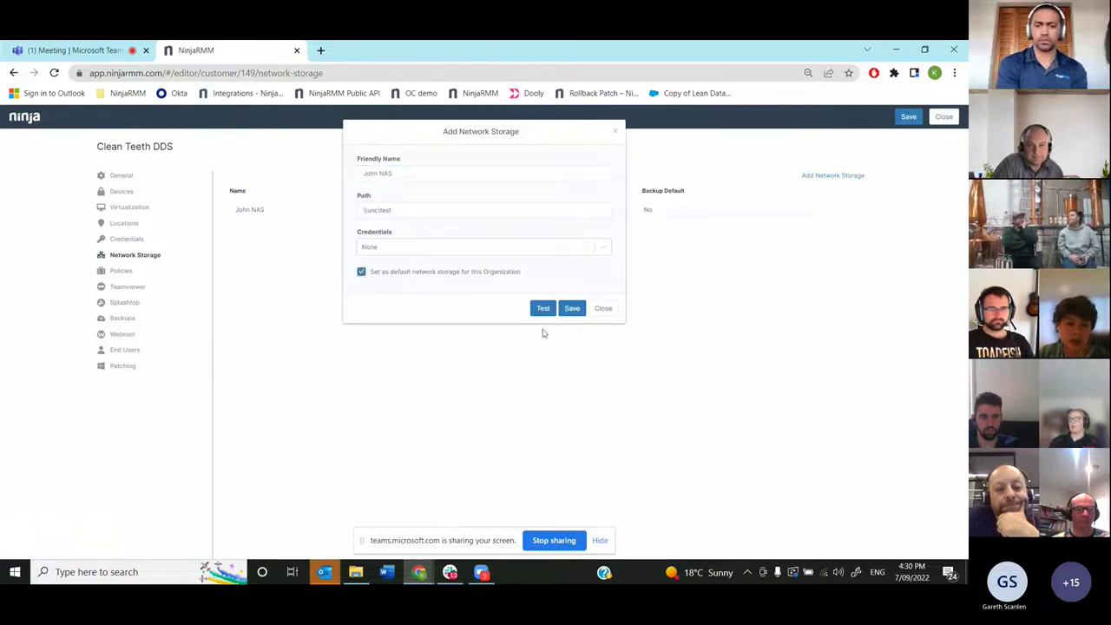
left_click(602, 308)
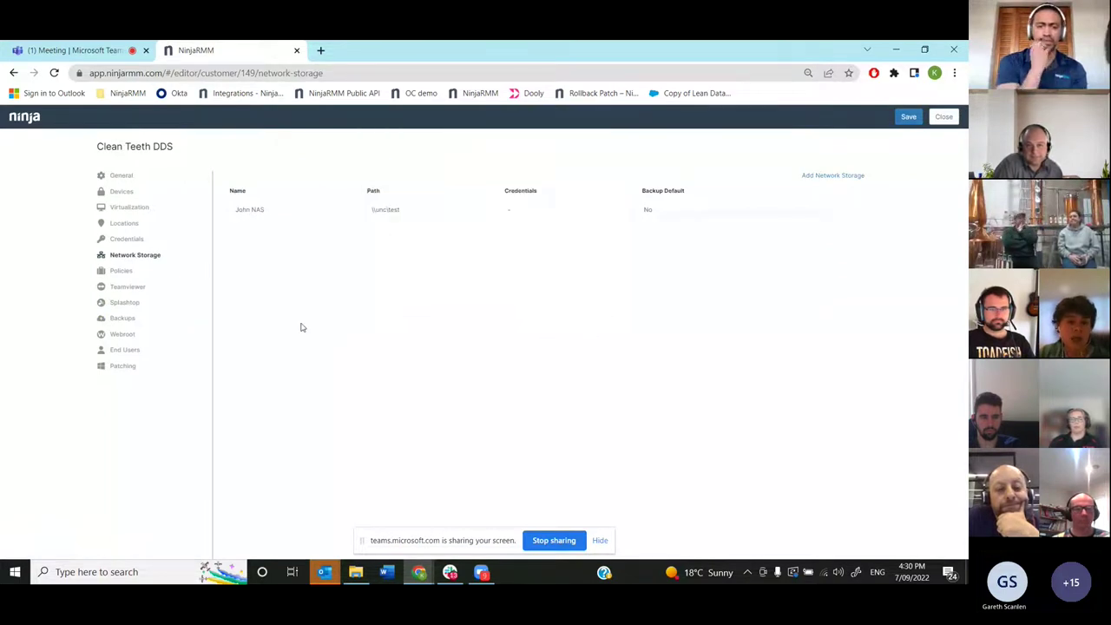
Set the organization's backup deployment to Selected Devices and look through the list of devices
double_click(123, 318)
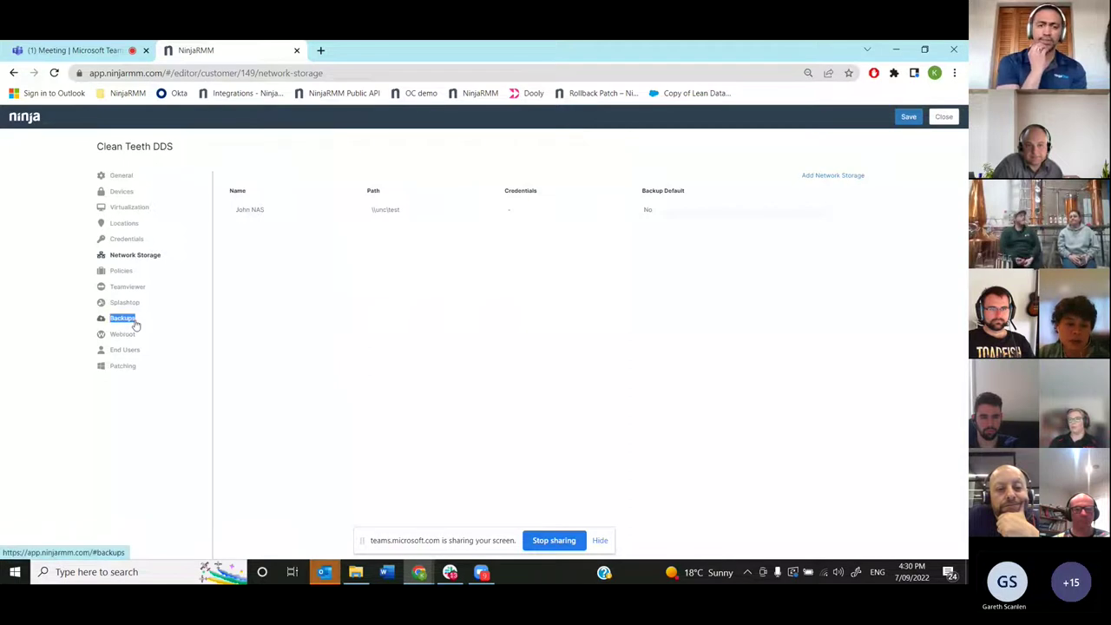
left_click(233, 303)
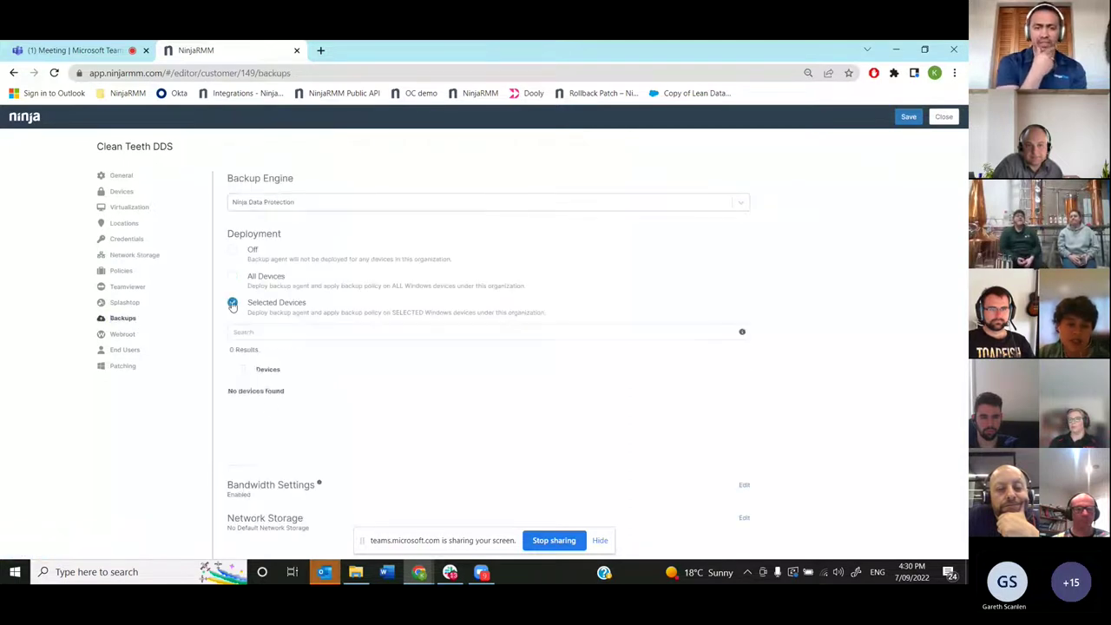
scroll(303, 438, "down", 5)
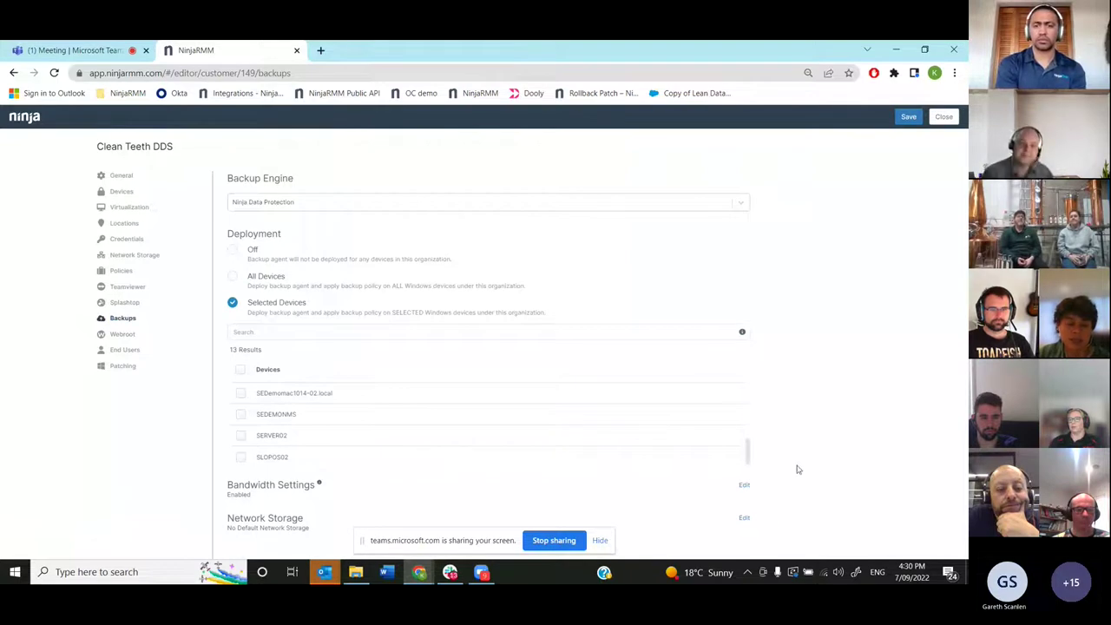
Review the backup bandwidth throttling and network storage settings, and close the organization without saving
left_click(744, 485)
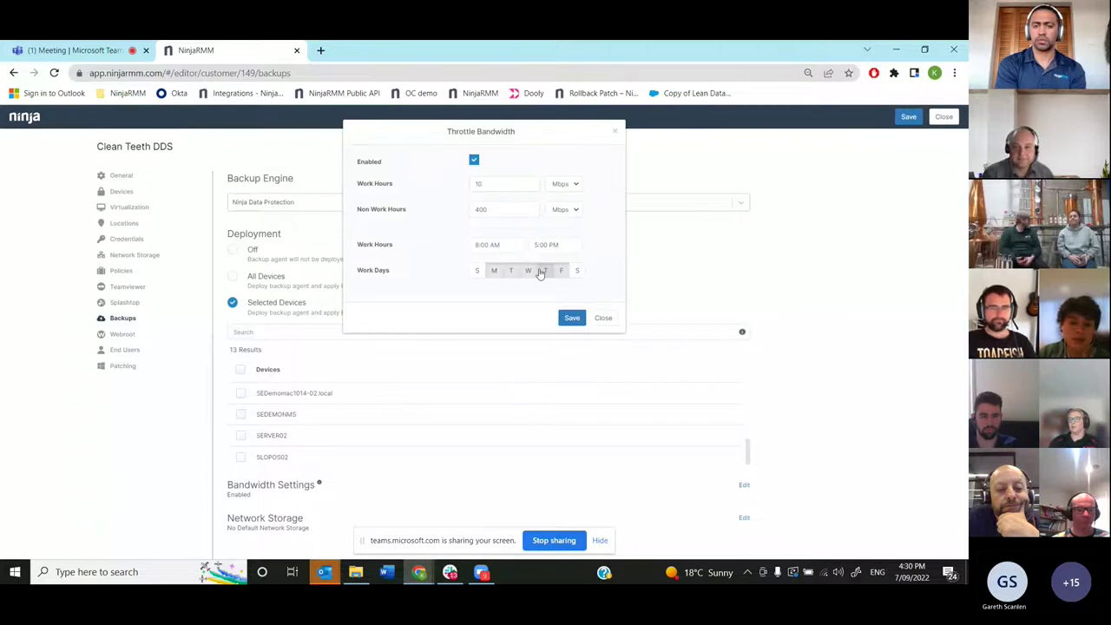
left_click(600, 318)
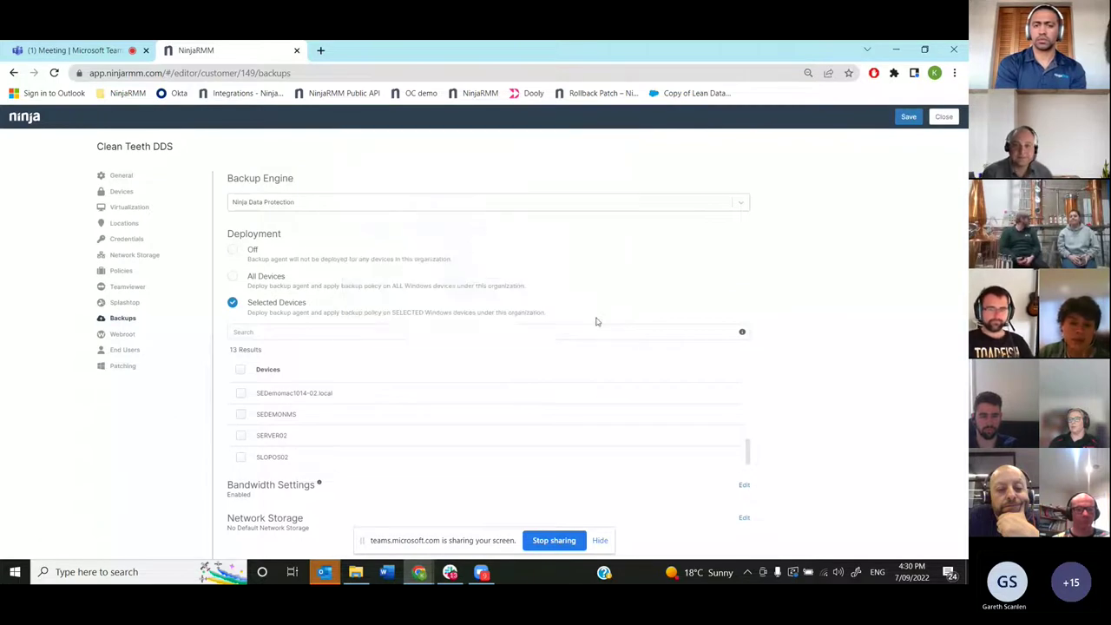
left_click(743, 517)
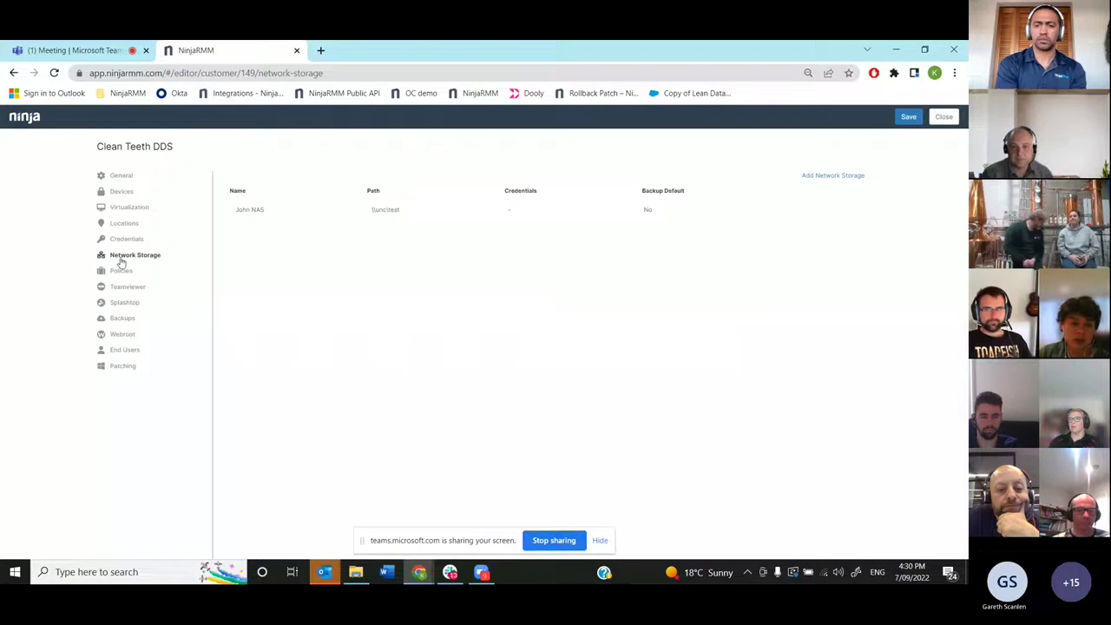
left_click_drag(110, 255, 164, 254)
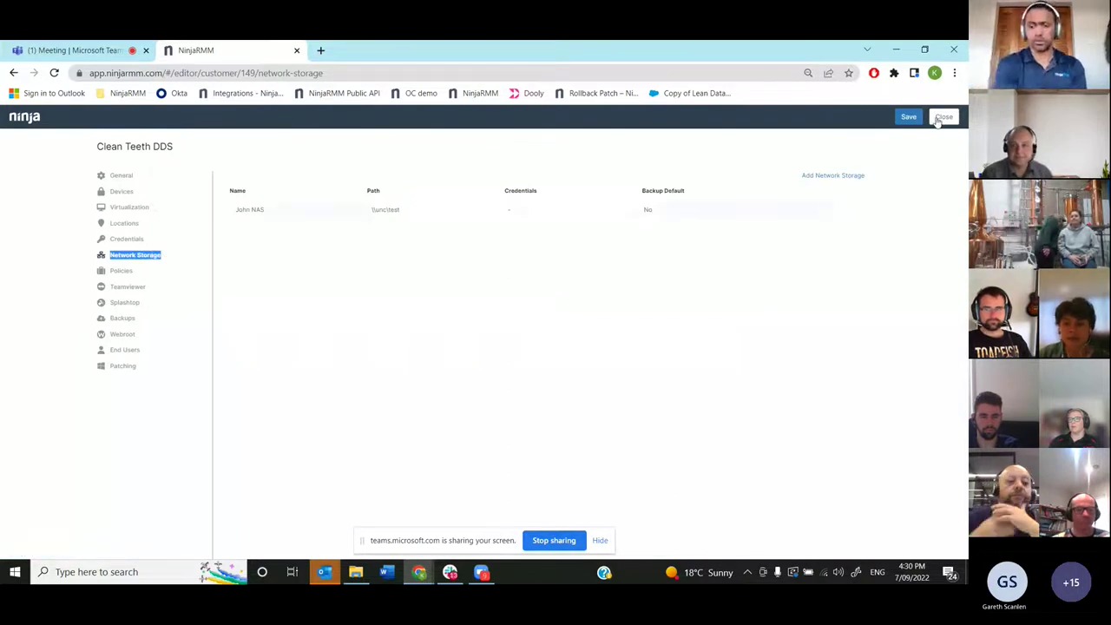
left_click(942, 116)
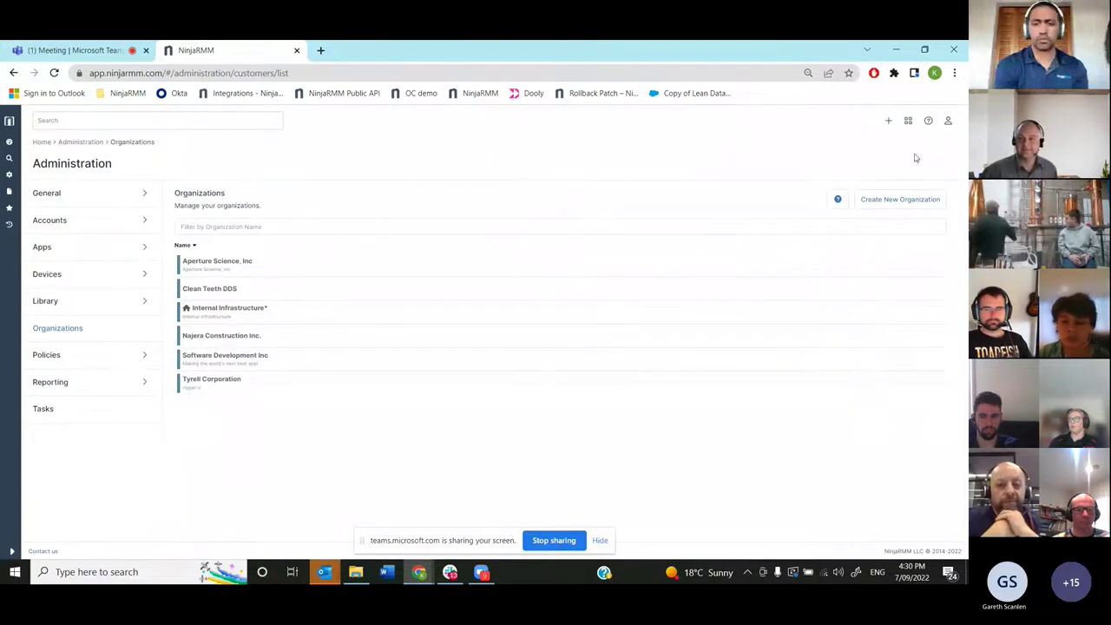
Open the Dojo / Community site from the help resources
left_click(928, 121)
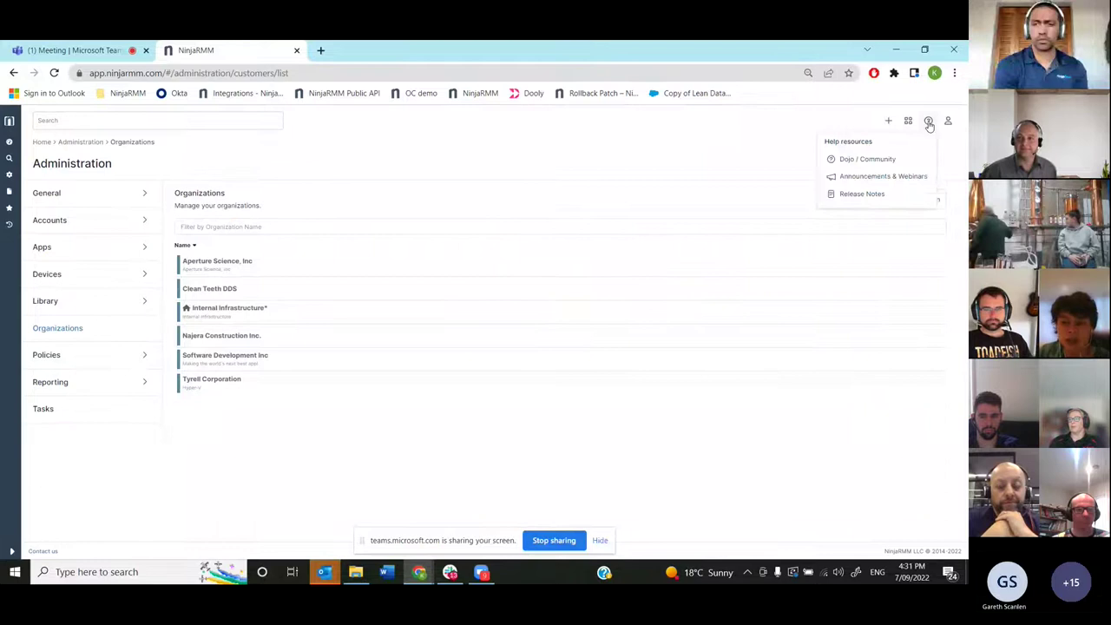
left_click(881, 160)
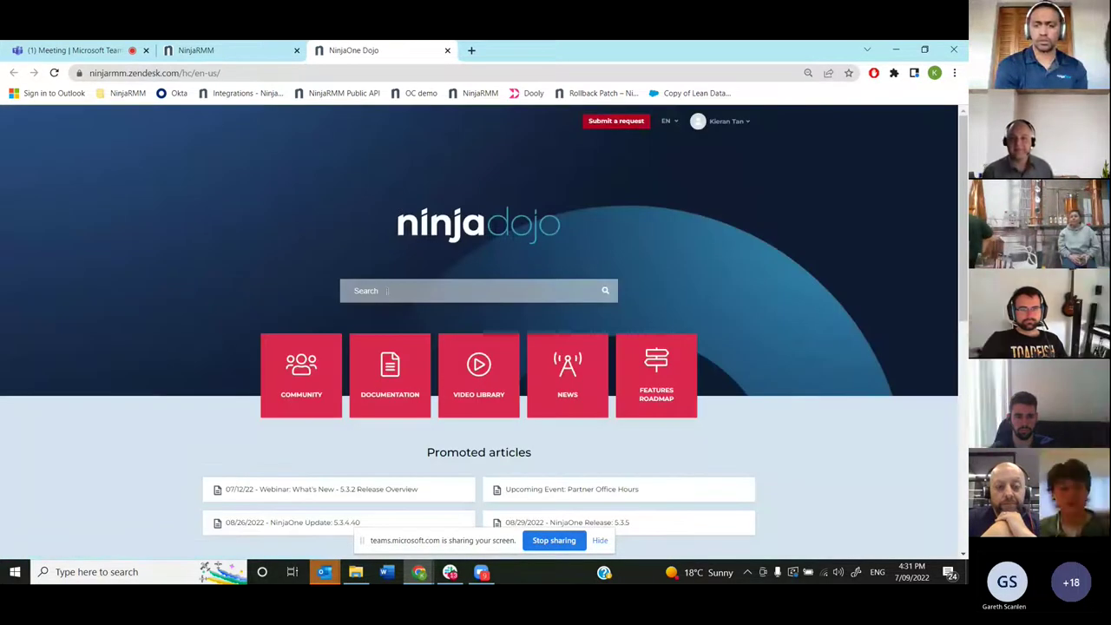
Switch to the Microsoft Teams meeting, mute the microphone and stop sharing the screen
left_click(106, 52)
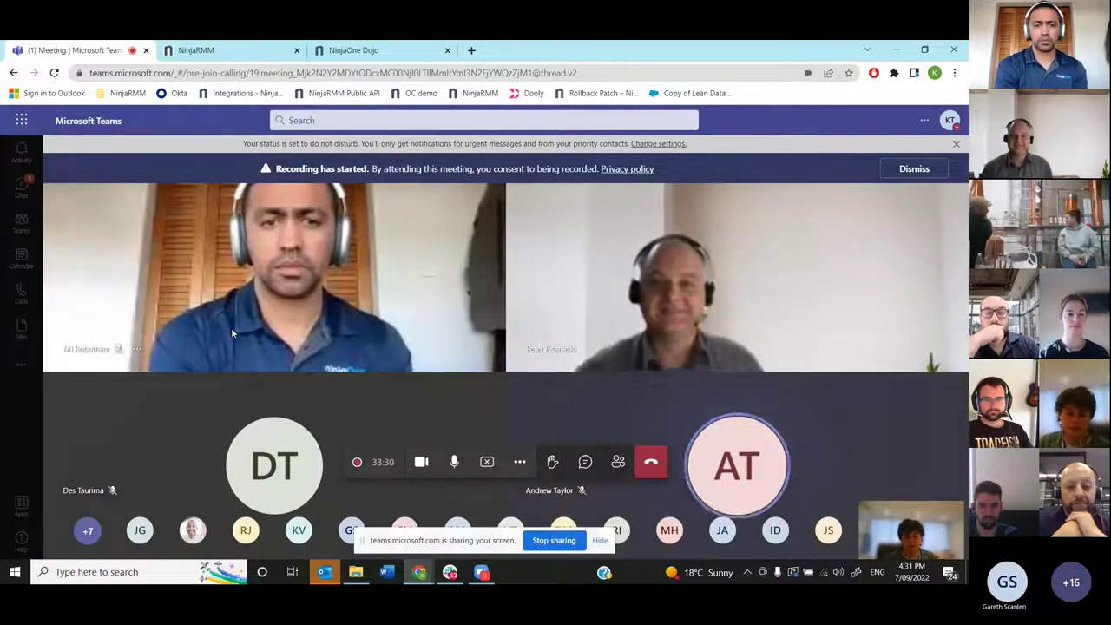
left_click(451, 467)
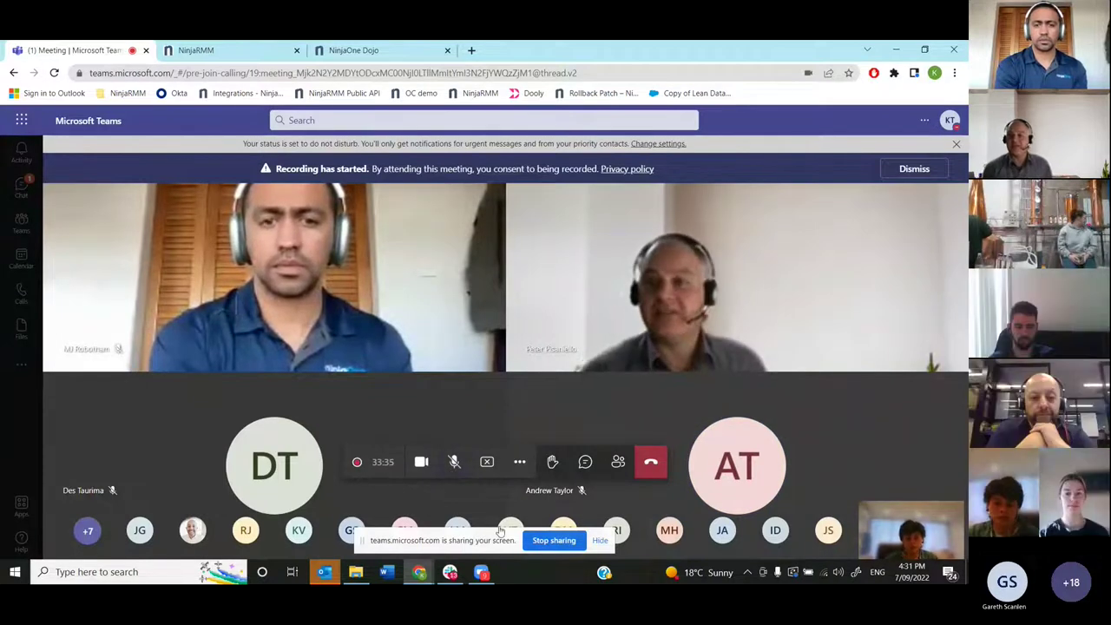
left_click(488, 463)
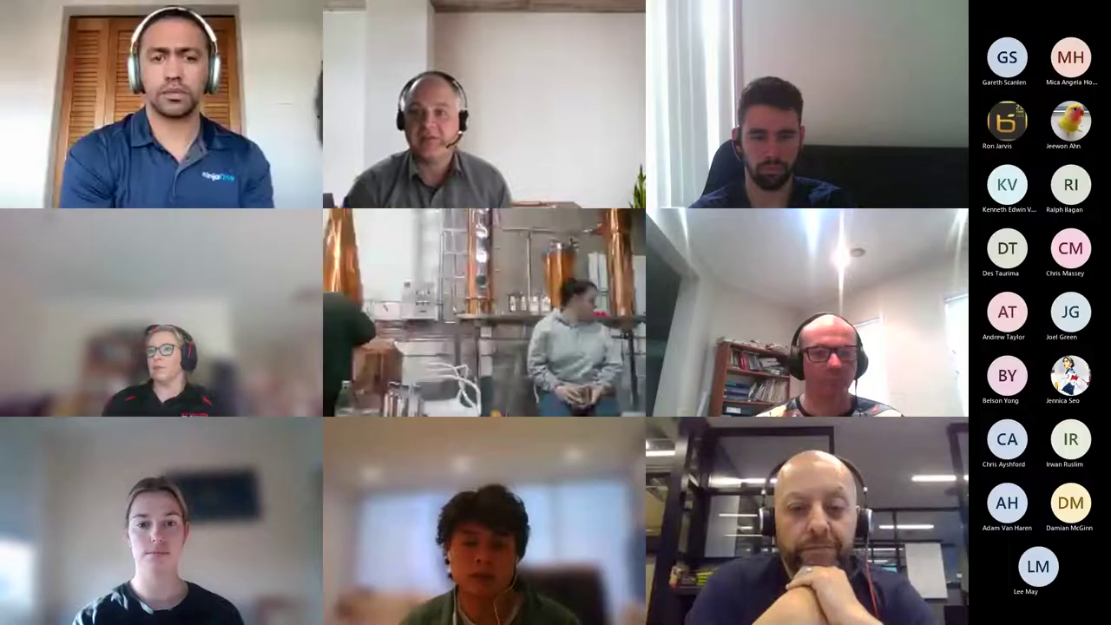